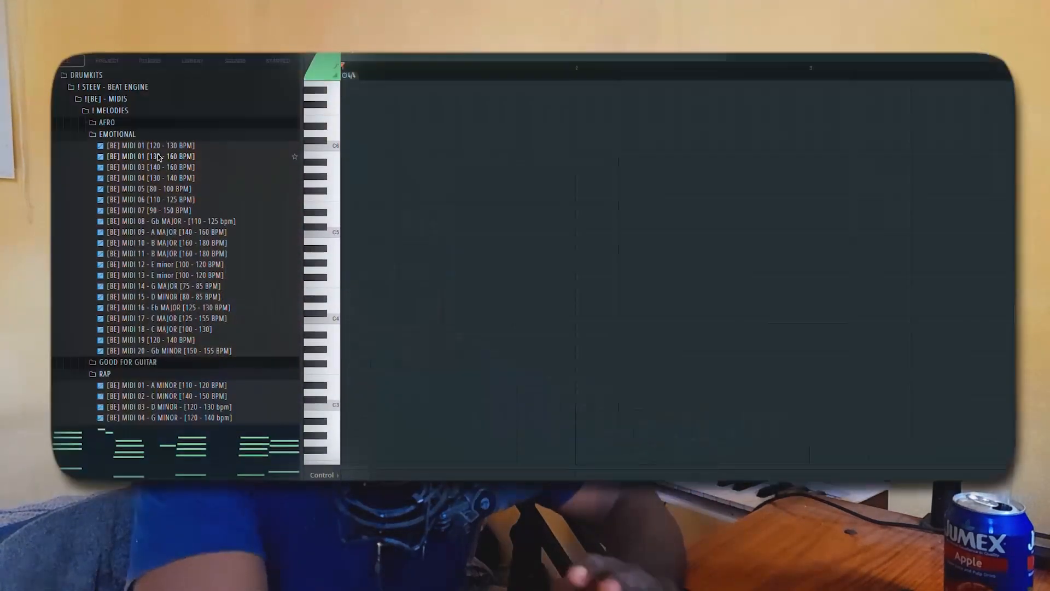
- Import the [BE] MIDI 07 - A MINOR [85 - 90 bpm] file from the browser into the piano roll, accepting the import settings
scroll(158, 185, "down", 4)
scroll(158, 188, "down", 14)
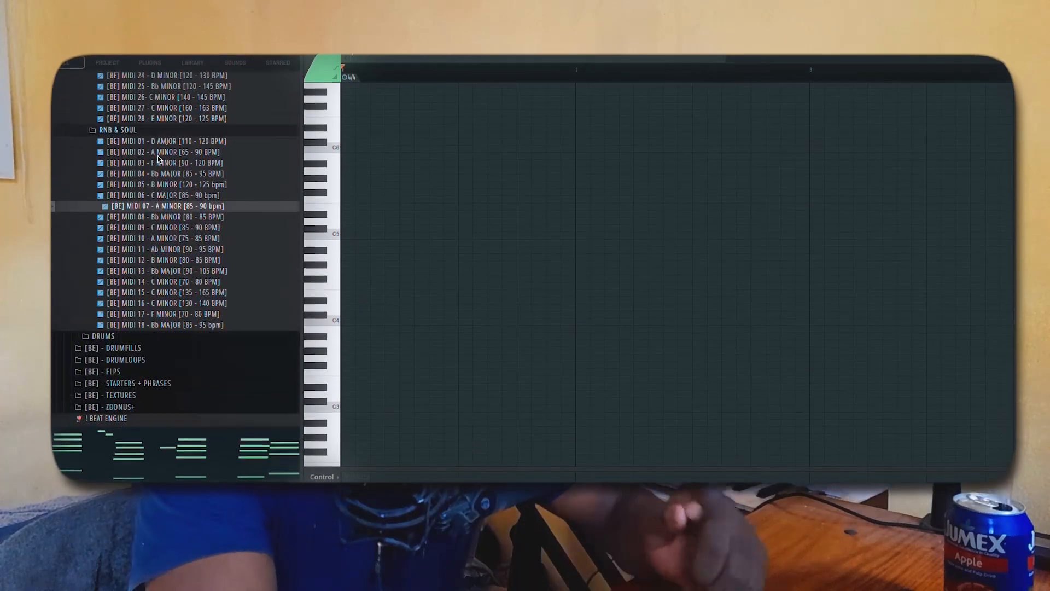
left_click_drag(136, 212, 418, 213)
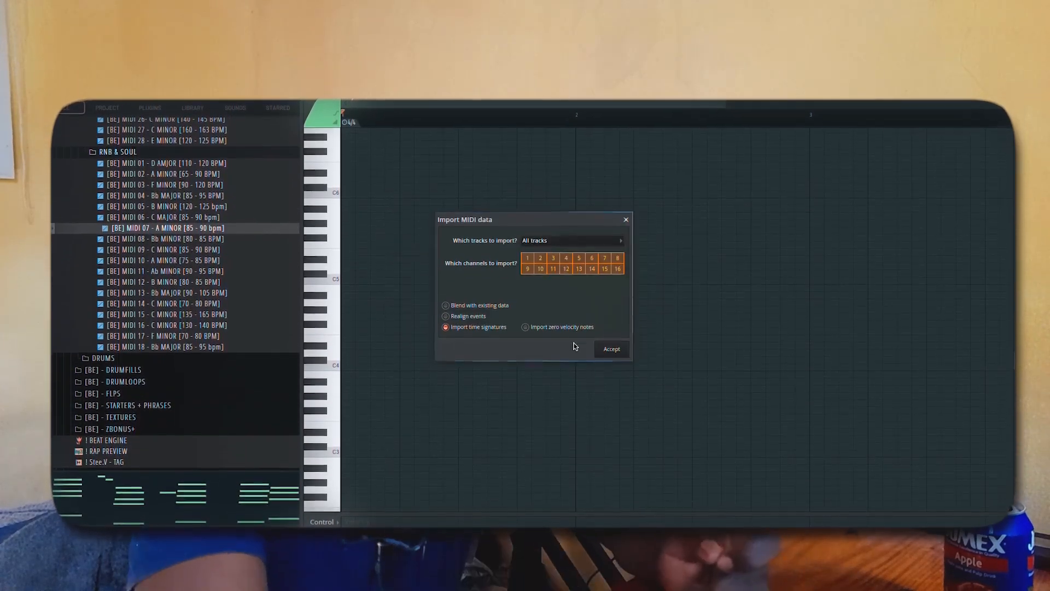
left_click(606, 328)
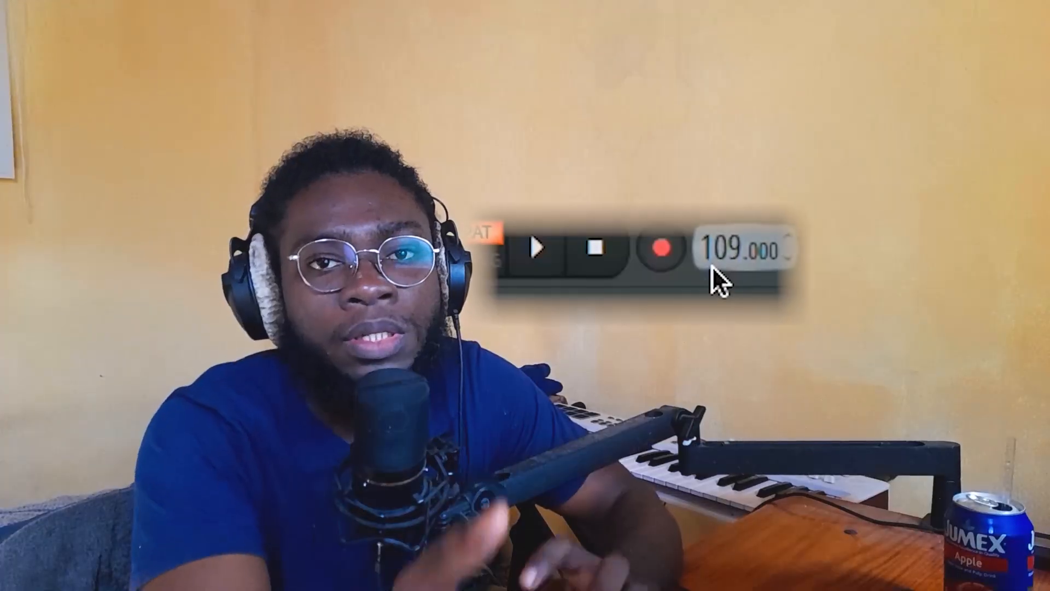
- Browse the LABS packs and load the Nothing But Cabinet sound from Vintage Keys
scroll(714, 265, "down", 17)
scroll(719, 265, "down", 2)
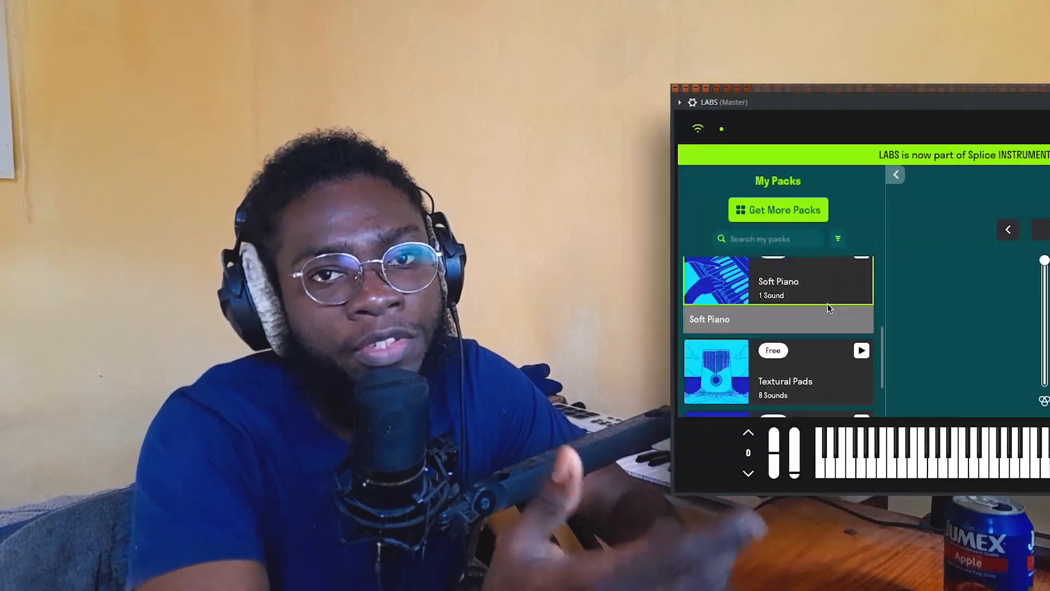
scroll(656, 367, "down", 3)
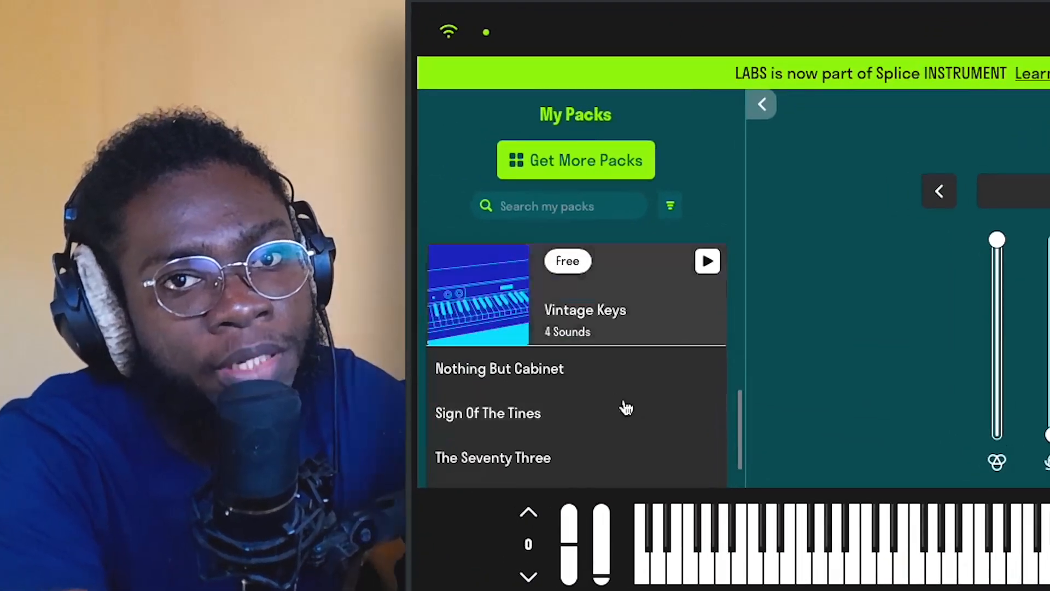
scroll(533, 366, "down", 1)
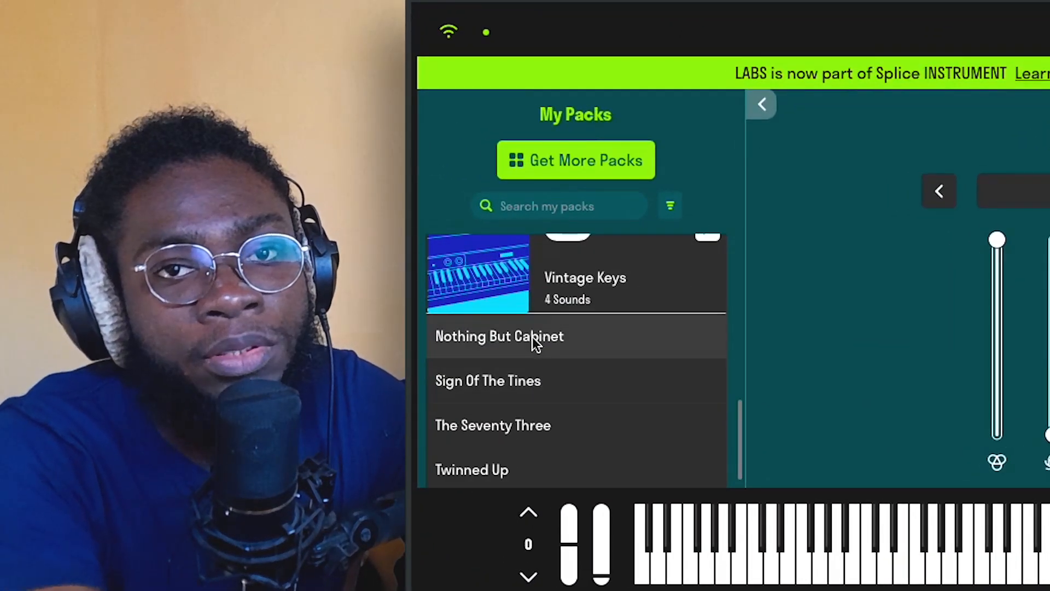
left_click(522, 337)
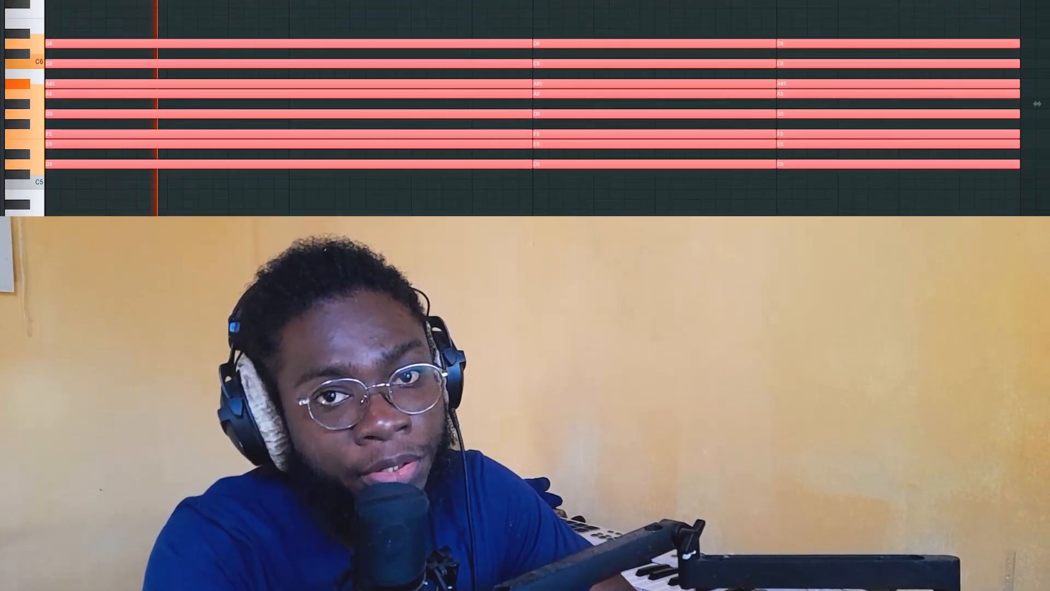
- Move several notes of the imported MIDI chords to other pitches
left_click_drag(197, 165, 197, 117)
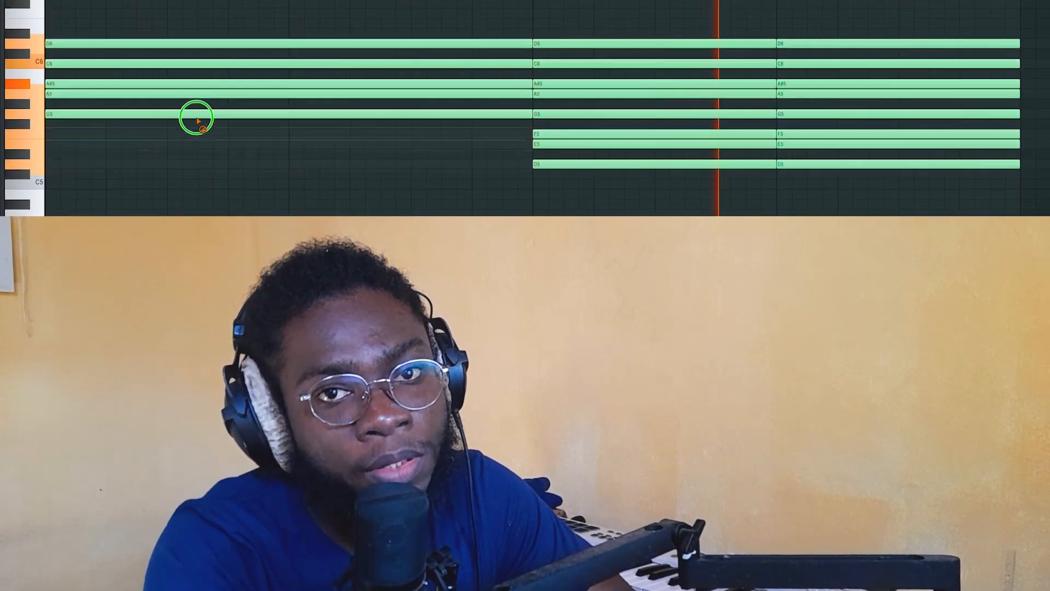
left_click_drag(197, 118, 198, 63)
left_click_drag(621, 84, 621, 180)
left_click_drag(831, 94, 831, 202)
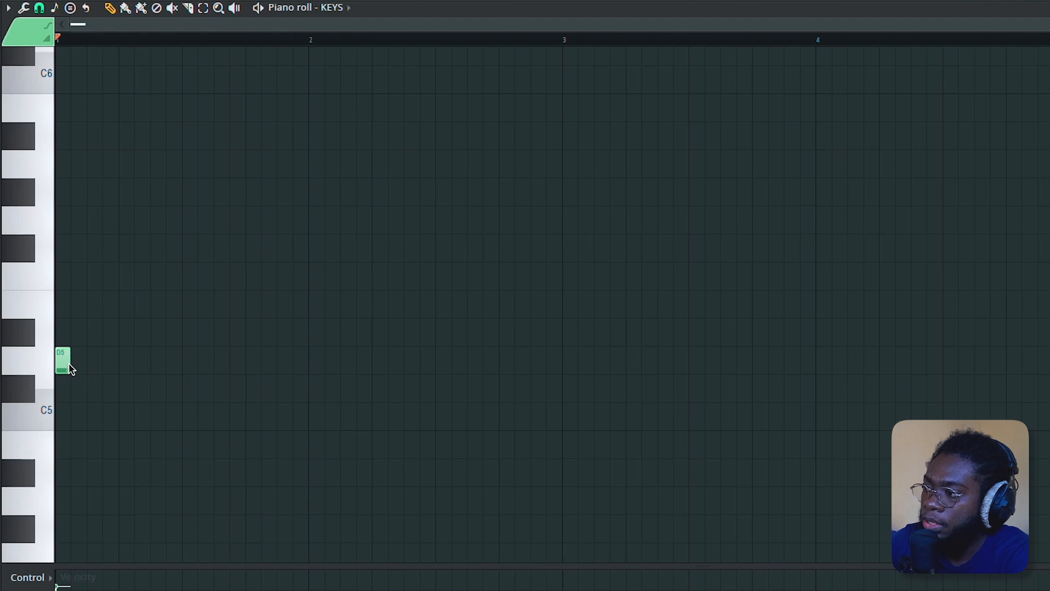
- Lengthen the D5 note to two bars and stack F5 and A5 above it to form a D minor triad, then play it
left_click_drag(70, 368, 517, 363)
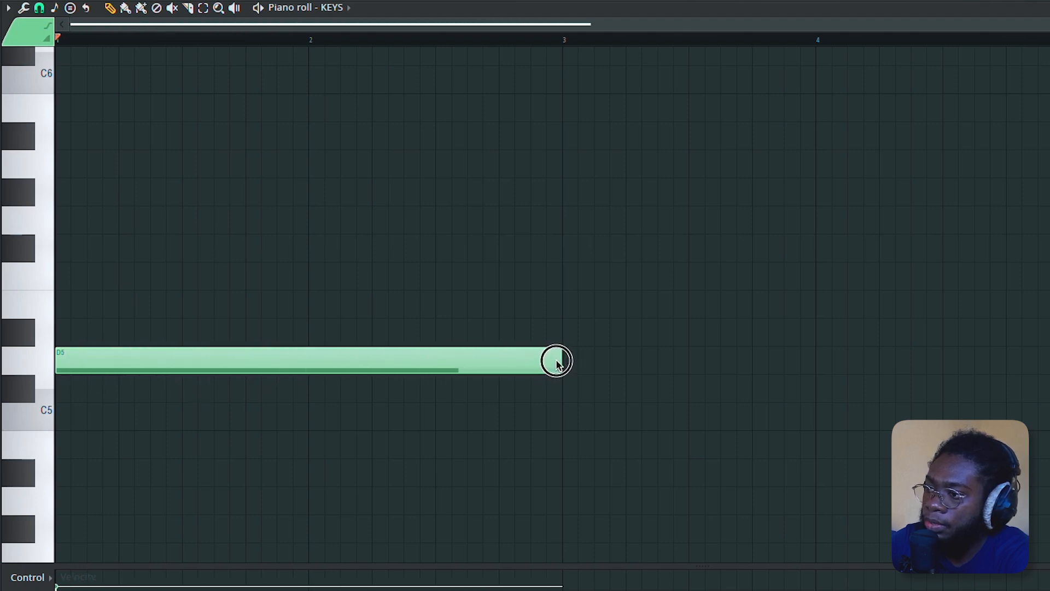
left_click(60, 336)
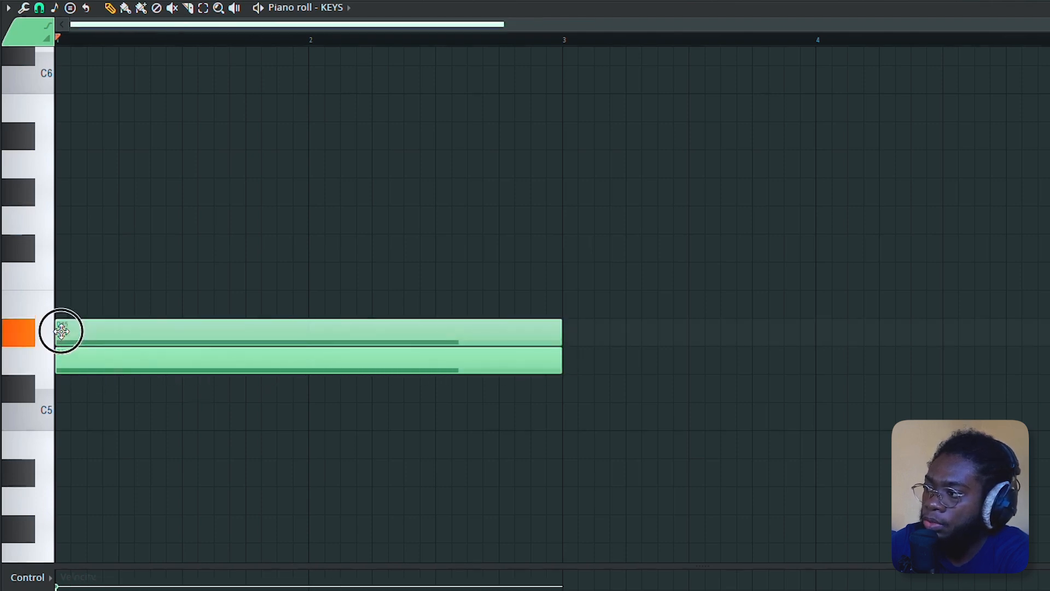
left_click_drag(61, 331, 64, 278)
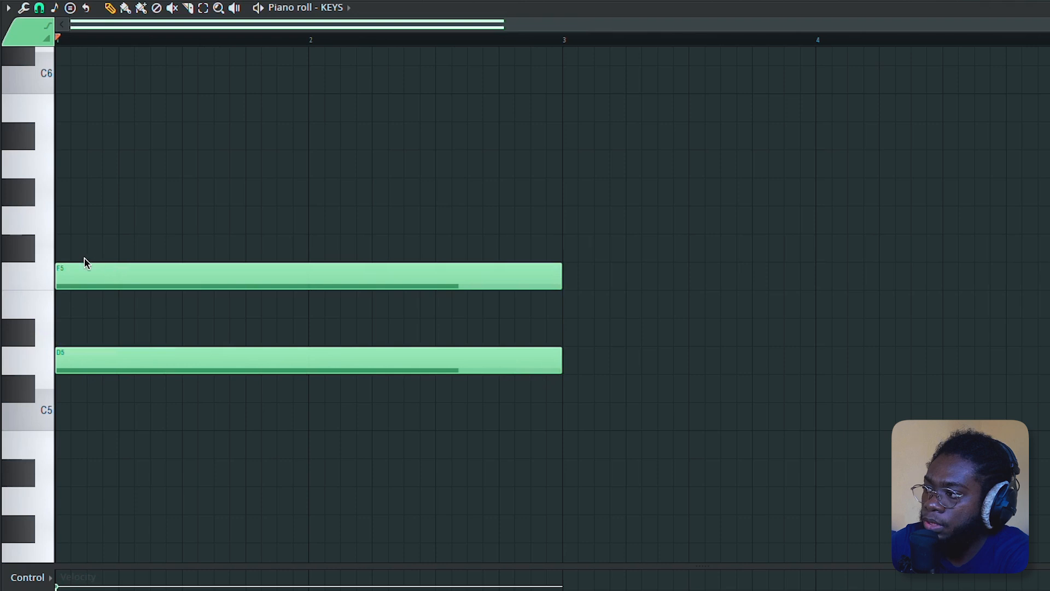
left_click(67, 258)
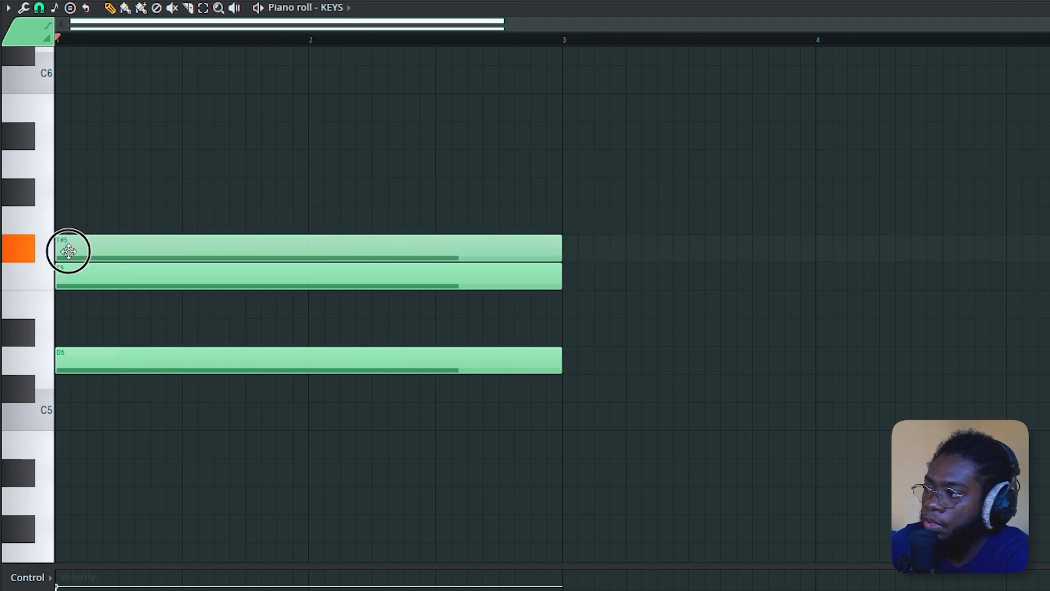
left_click_drag(73, 231, 72, 173)
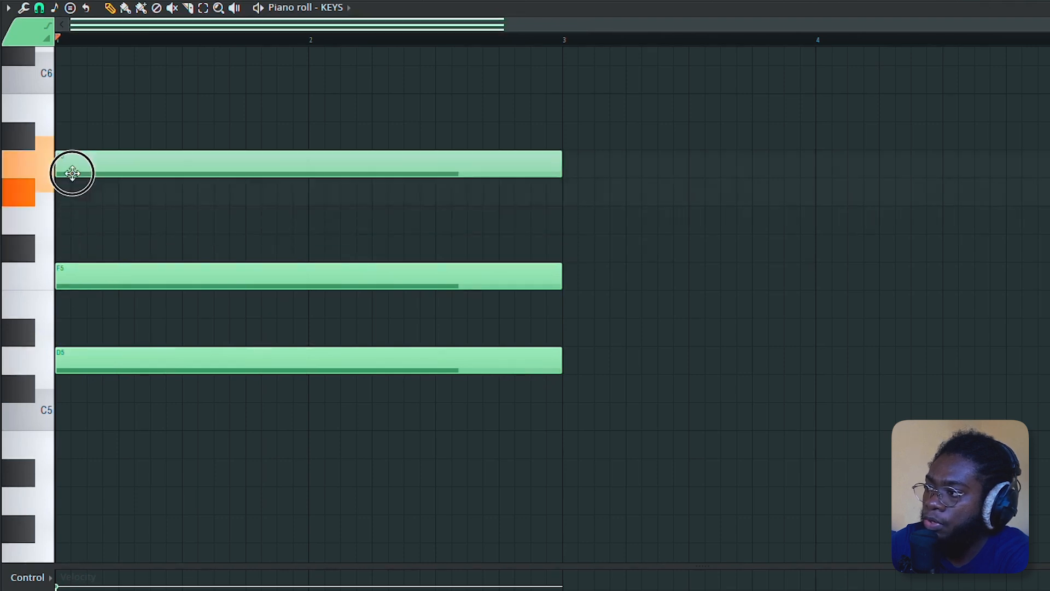
key("space")
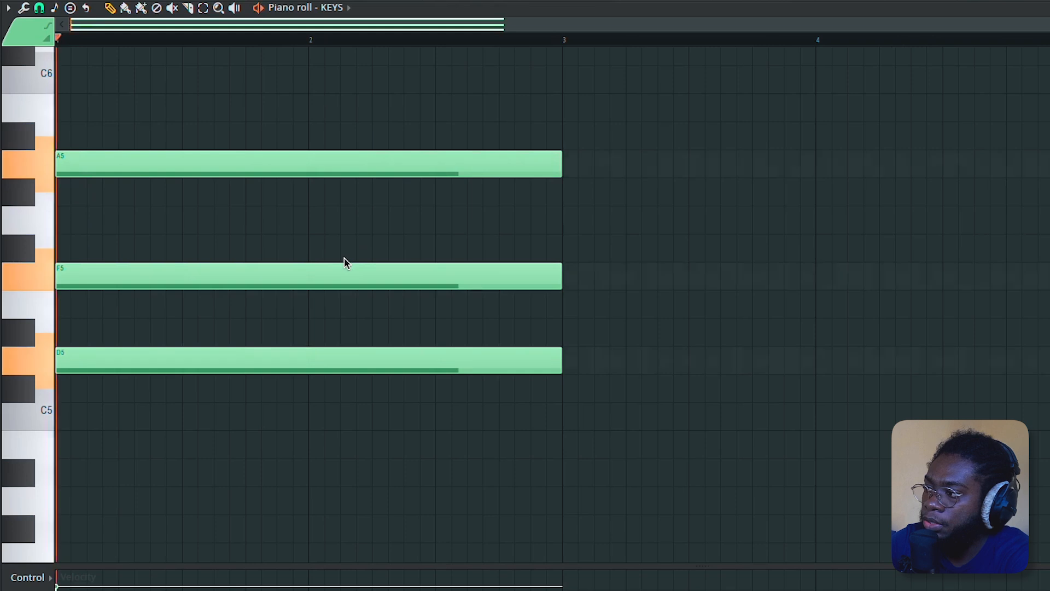
key("space")
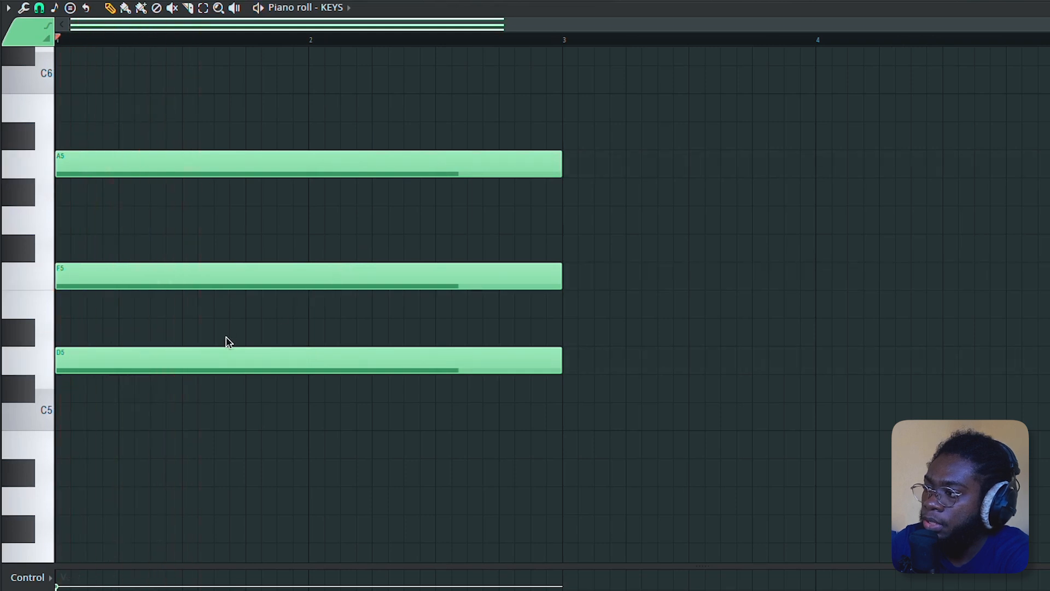
- Select the three chord notes, duplicate them after the chord, and shorten the copy to end at bar 4
left_click_drag(205, 340, 204, 387)
left_click_drag(157, 235, 157, 315)
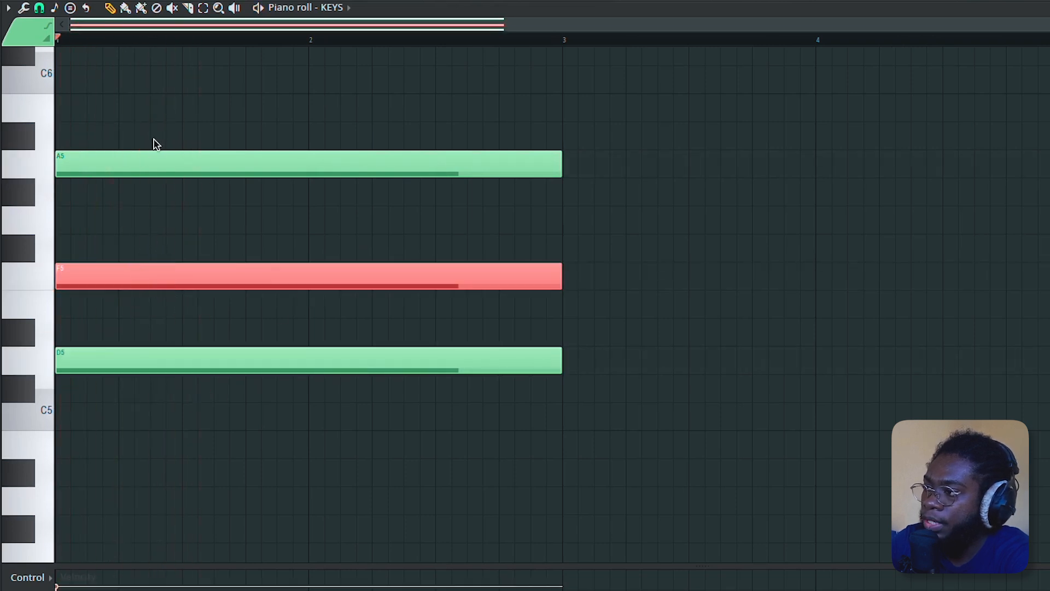
left_click_drag(156, 143, 279, 528)
key("ctrl+b")
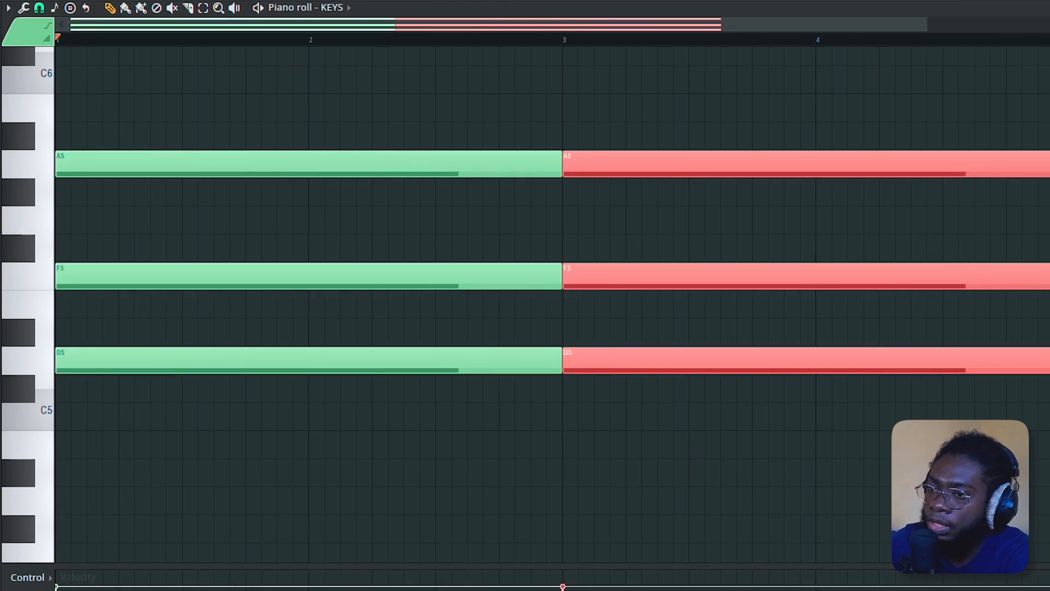
left_click_drag(1047, 276, 823, 283)
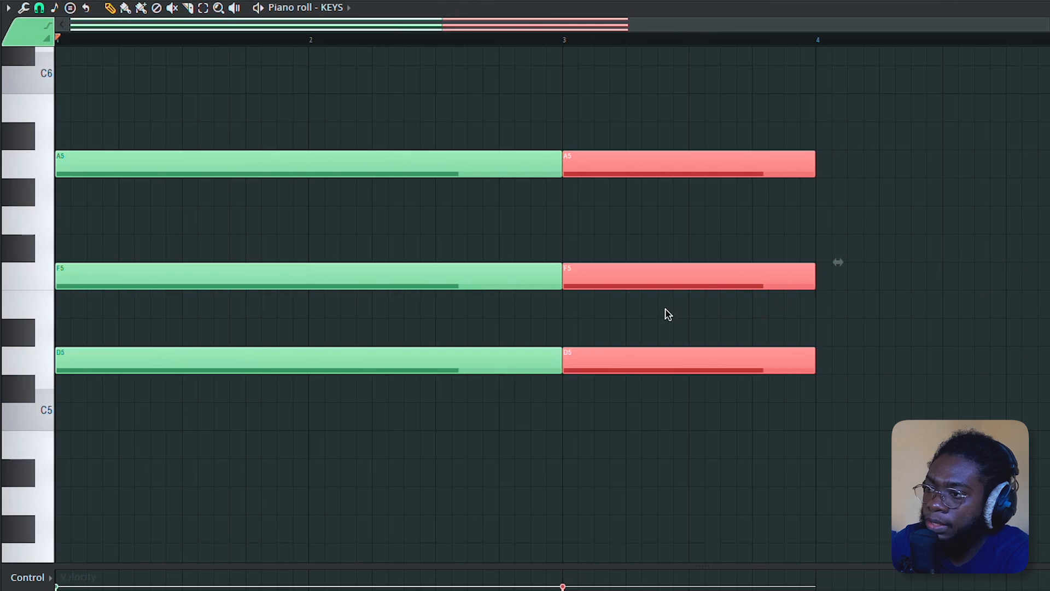
- Change the second chord to C5, E5 and G5 by raising its middle note and lowering all three notes
left_click(667, 283)
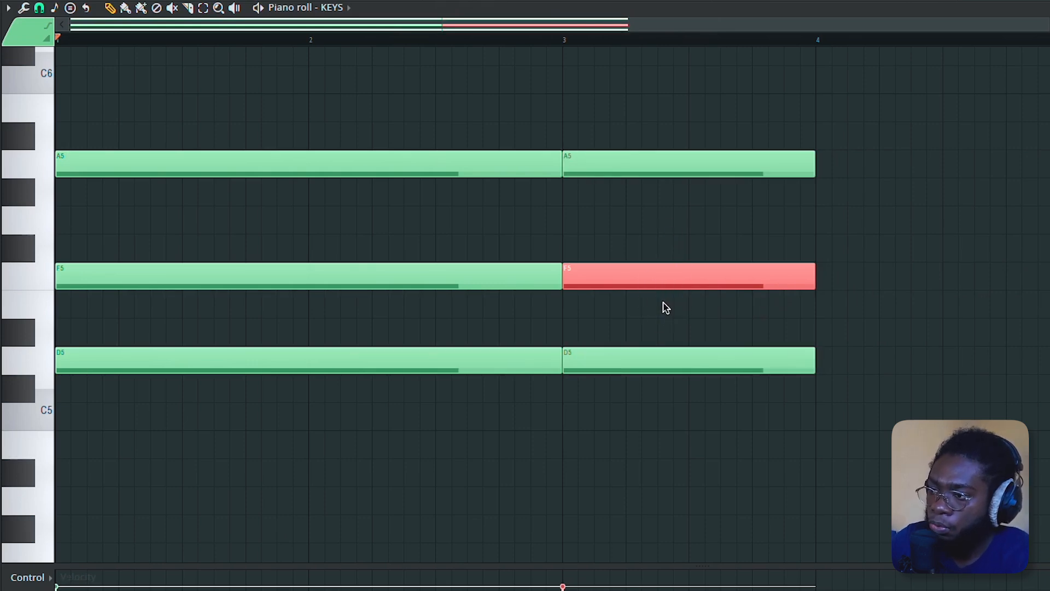
key("Up")
left_click_drag(731, 93, 659, 459)
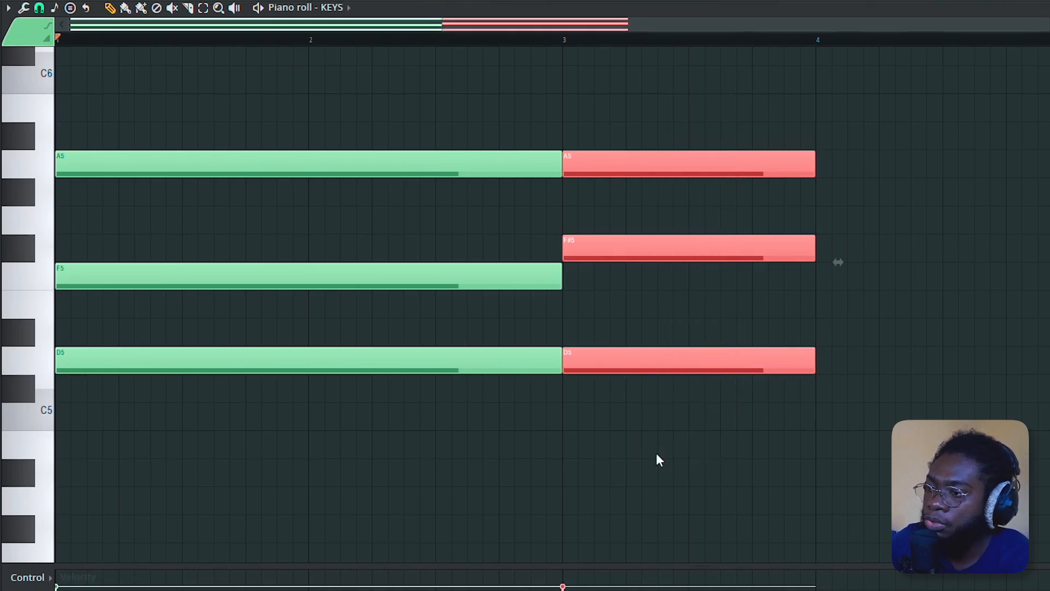
key("Down")
key("Down")
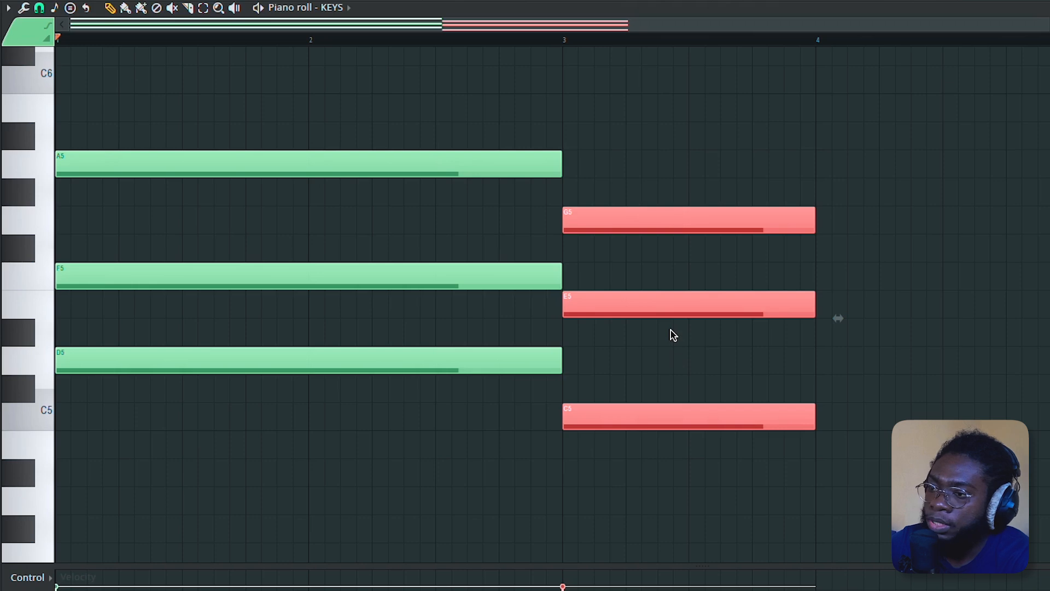
- Duplicate the C chord to bar 4 and lower the copy two semitones to A#4, D5 and F5
key("ctrl+b")
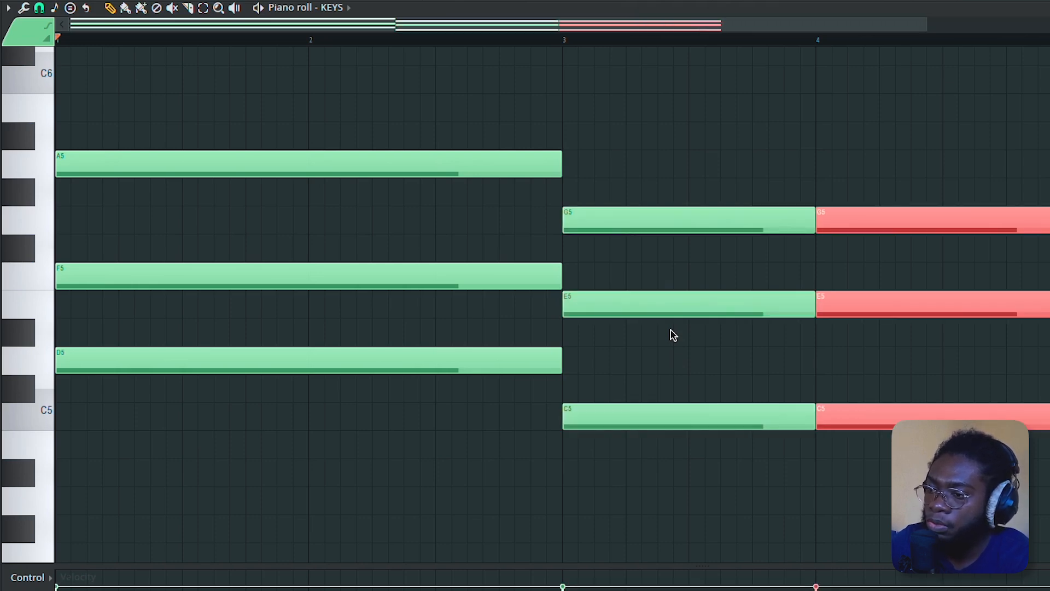
key("Down")
key("Down")
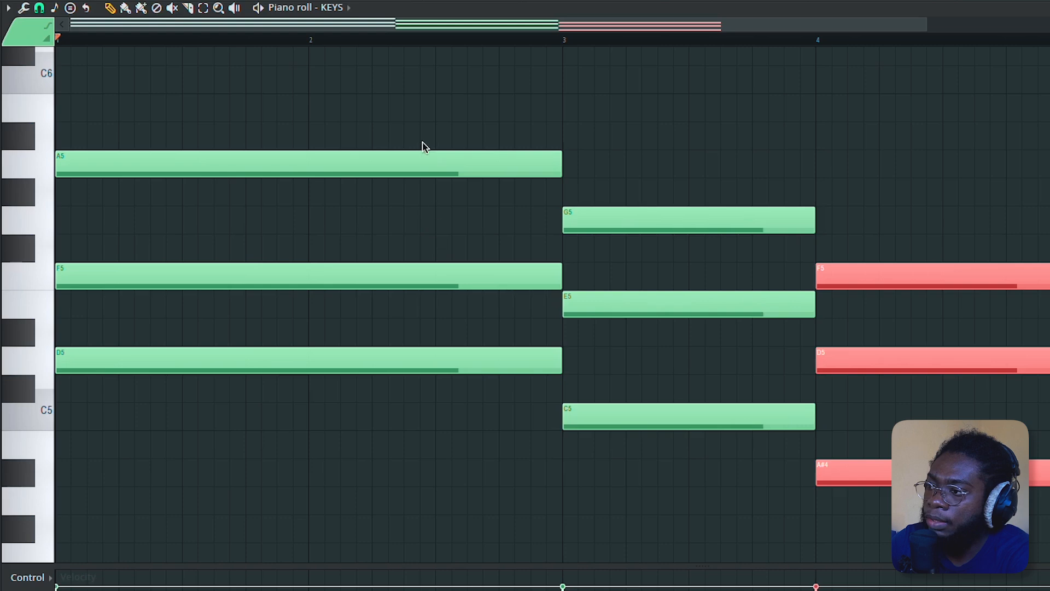
- Play back the three-chord progression
left_click_drag(423, 111, 368, 489)
left_click_drag(707, 165, 648, 526)
left_click_drag(1030, 165, 820, 476)
key("space")
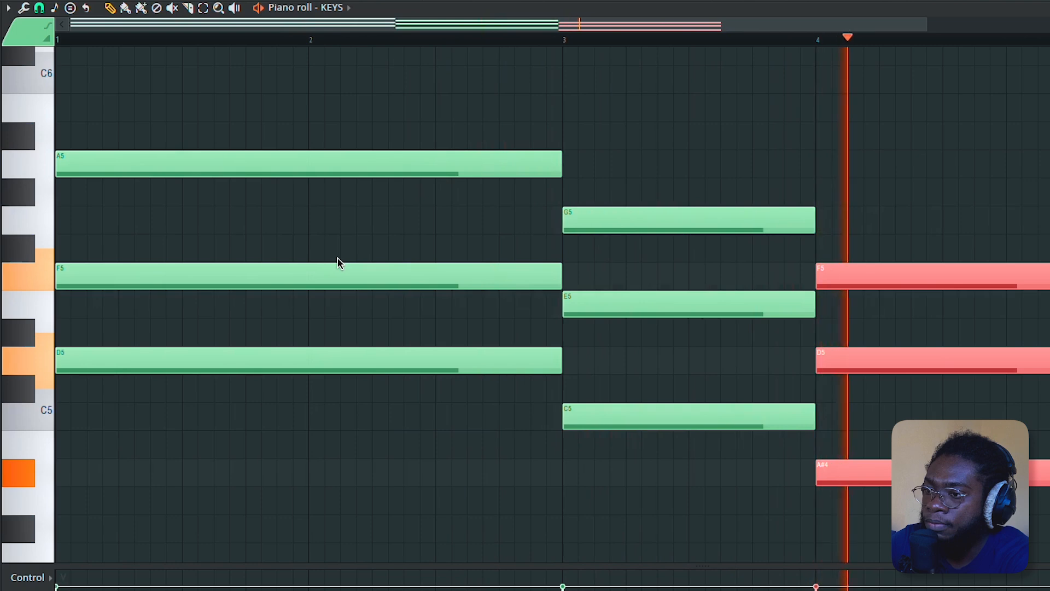
key("space")
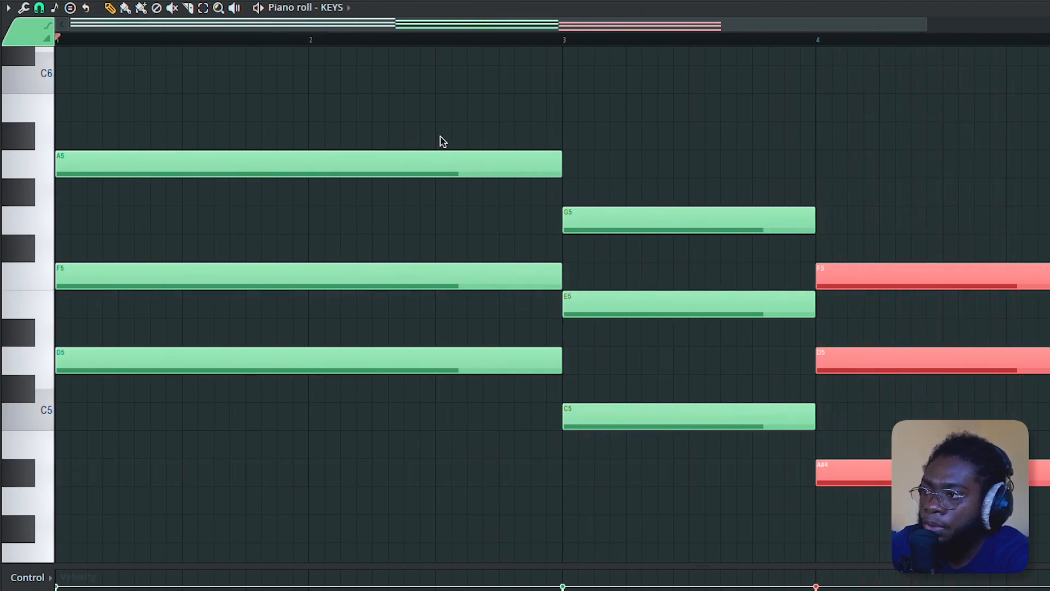
- Select the top and bottom notes of each chord and double them an octave lower
left_click(438, 158)
left_click_drag(441, 122, 600, 258)
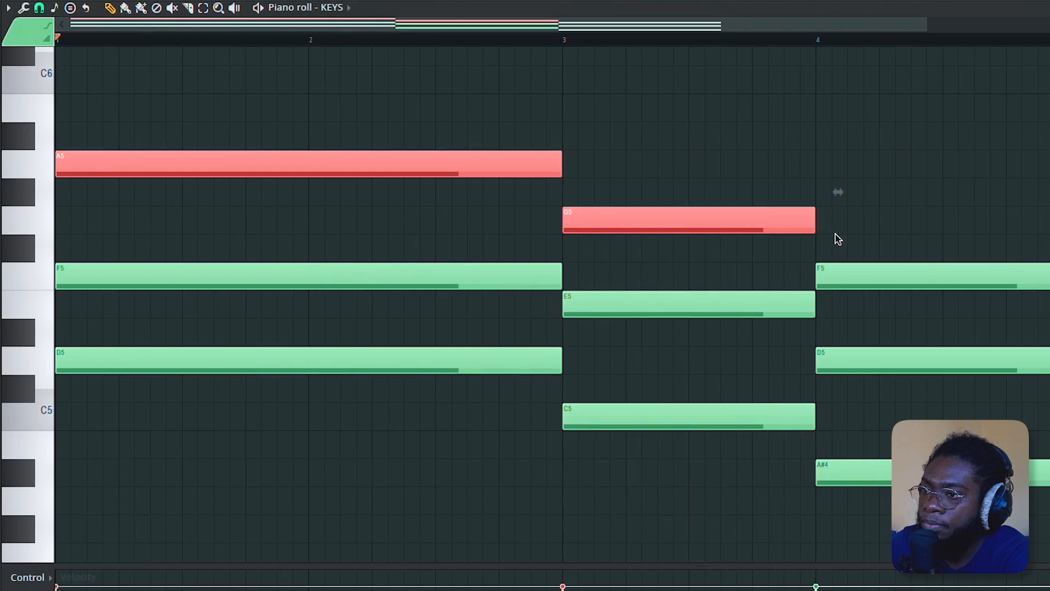
left_click(909, 274)
left_click(432, 361)
left_click(684, 418)
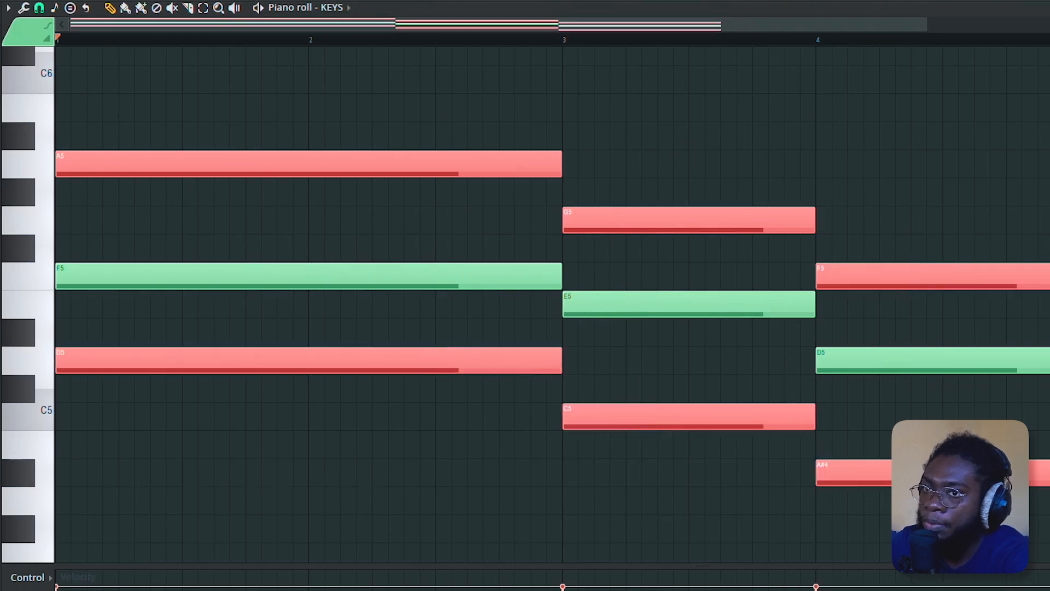
scroll(552, 319, "down", 5)
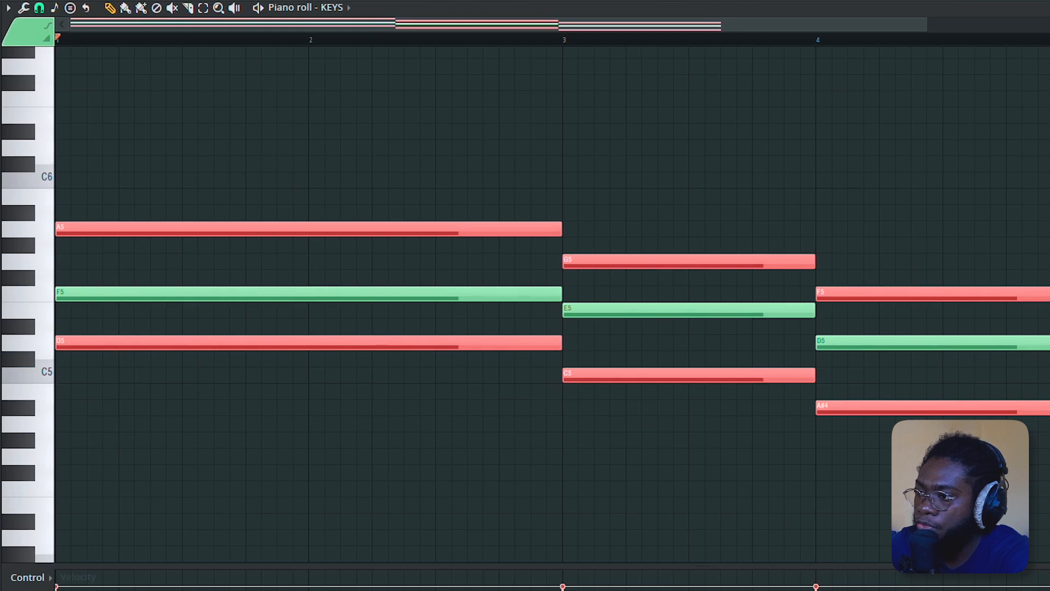
key("shift+Right")
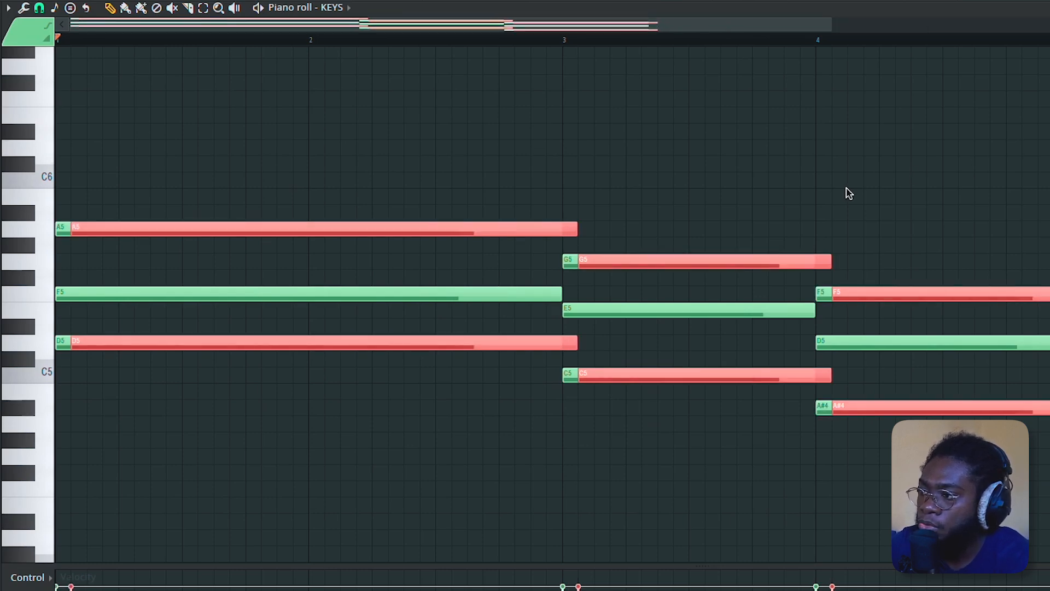
key("ctrl+Down")
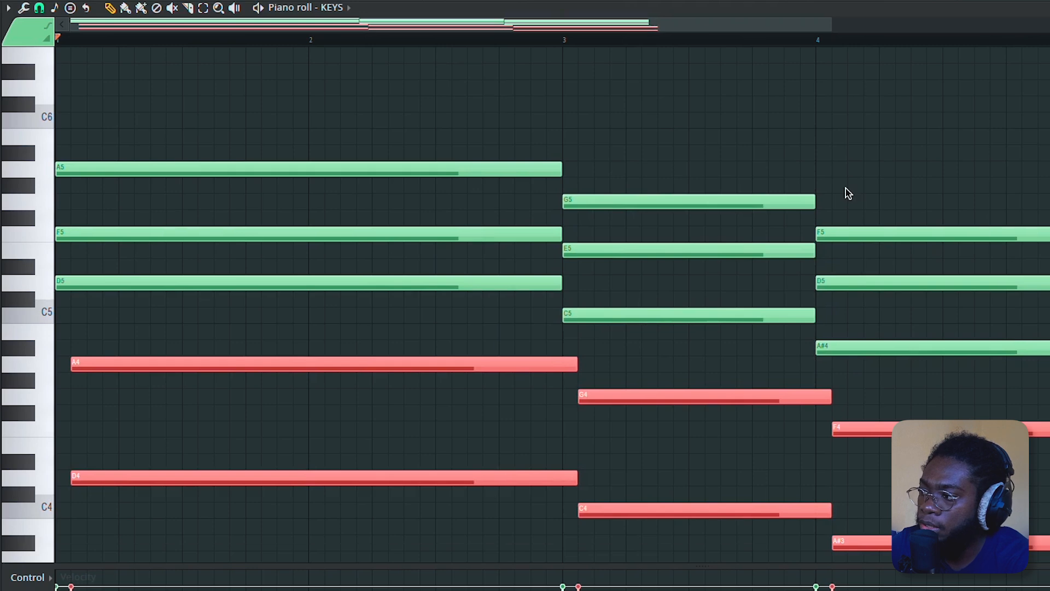
key("shift+Left")
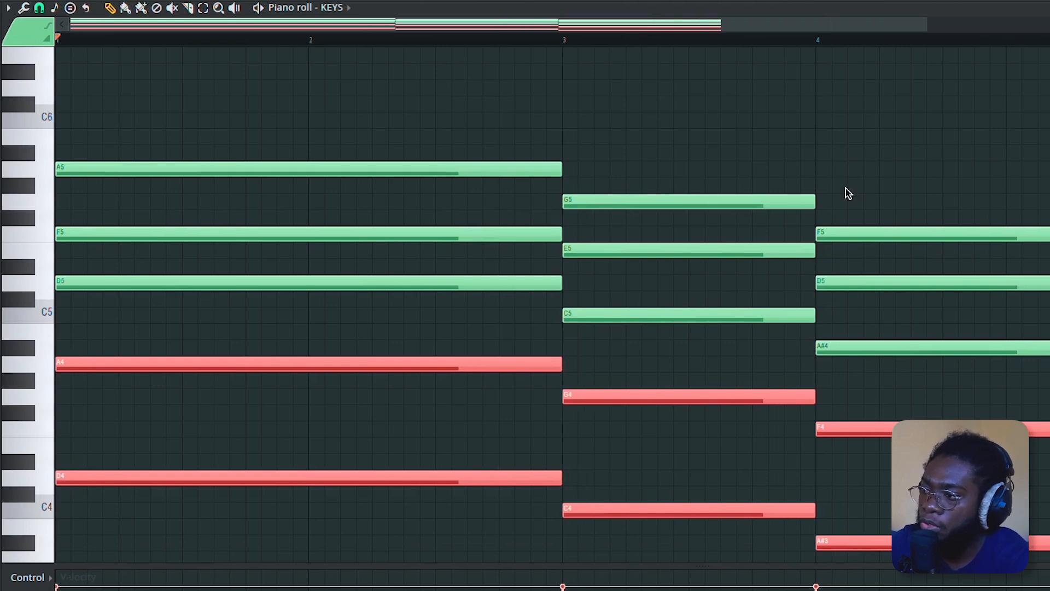
- Move the first chord's D5 note up an octave to D6
key("space")
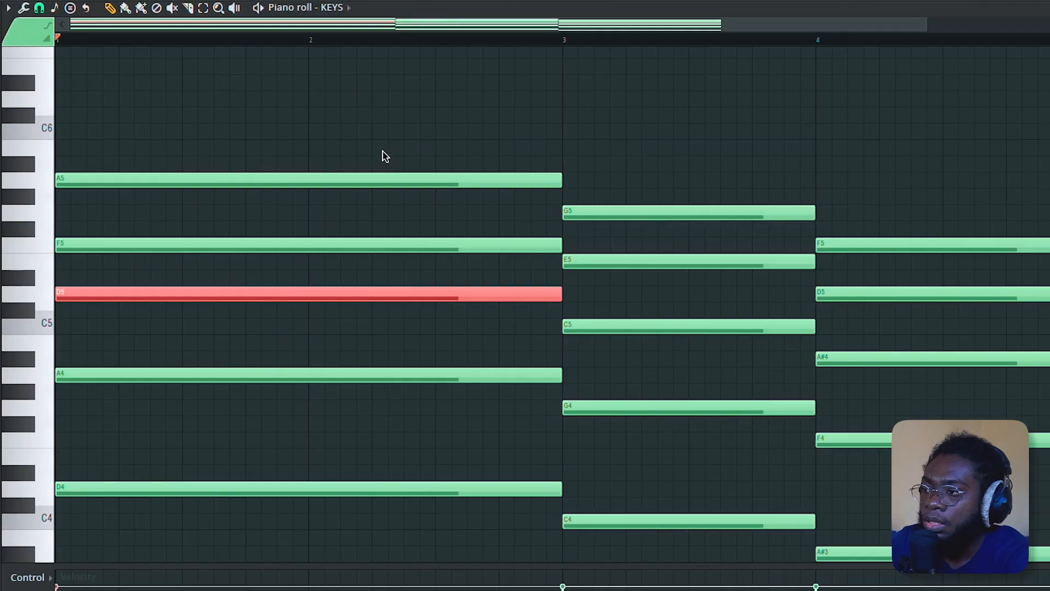
left_click_drag(386, 124, 328, 495)
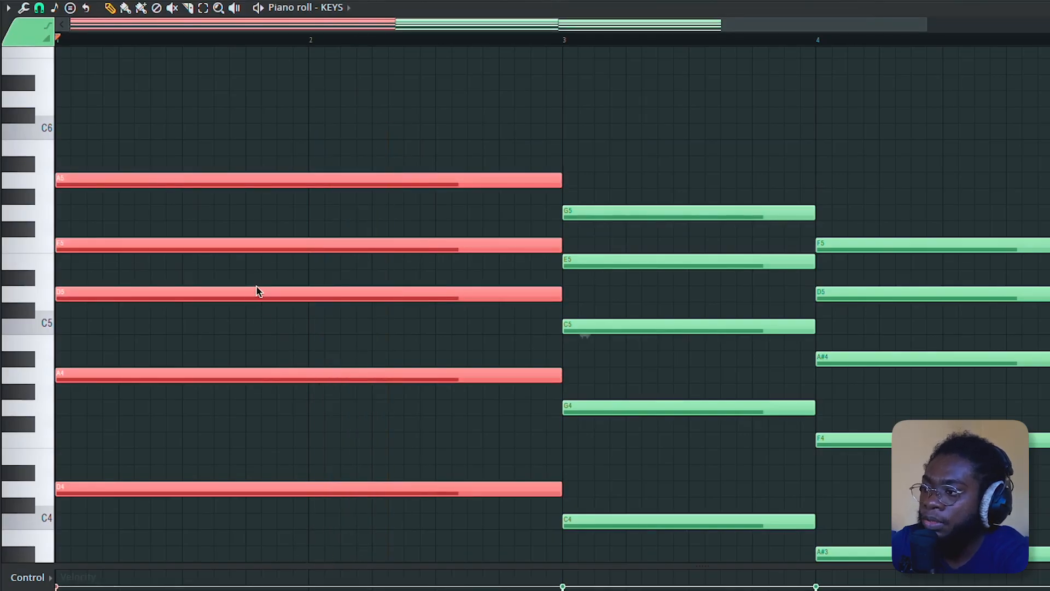
left_click_drag(256, 271, 256, 353)
key("ctrl+Up")
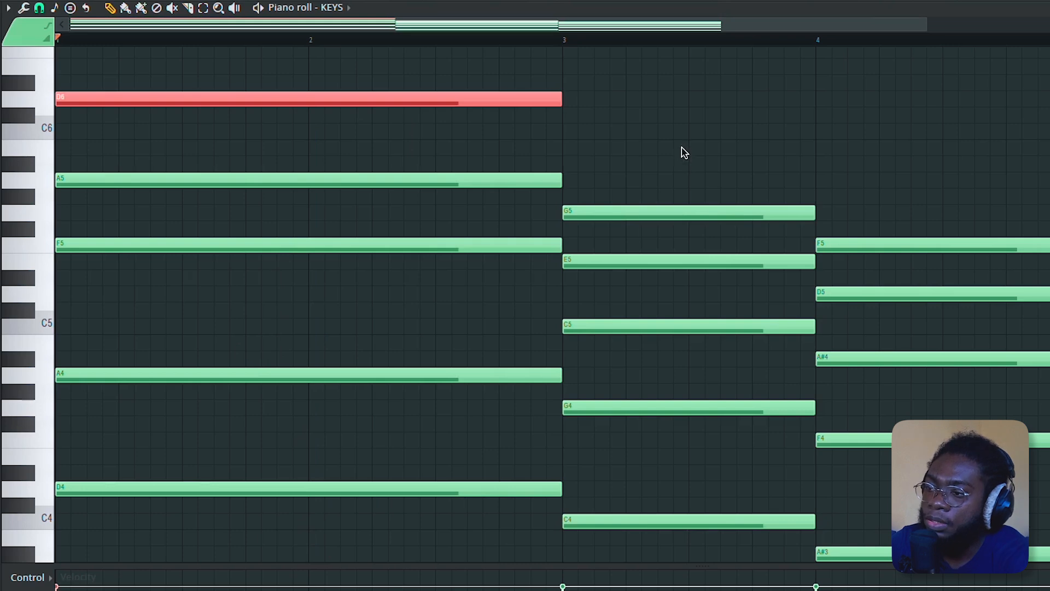
- Raise the second chord's E5 an octave to E6 and the third chord's D5 an octave to D6
left_click(677, 263)
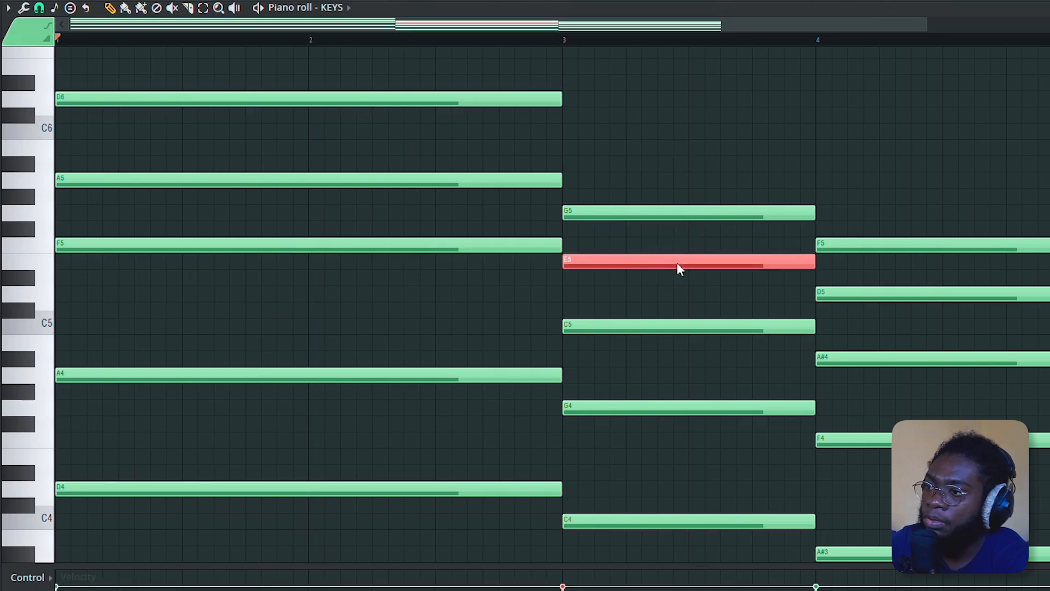
key("ctrl+Up")
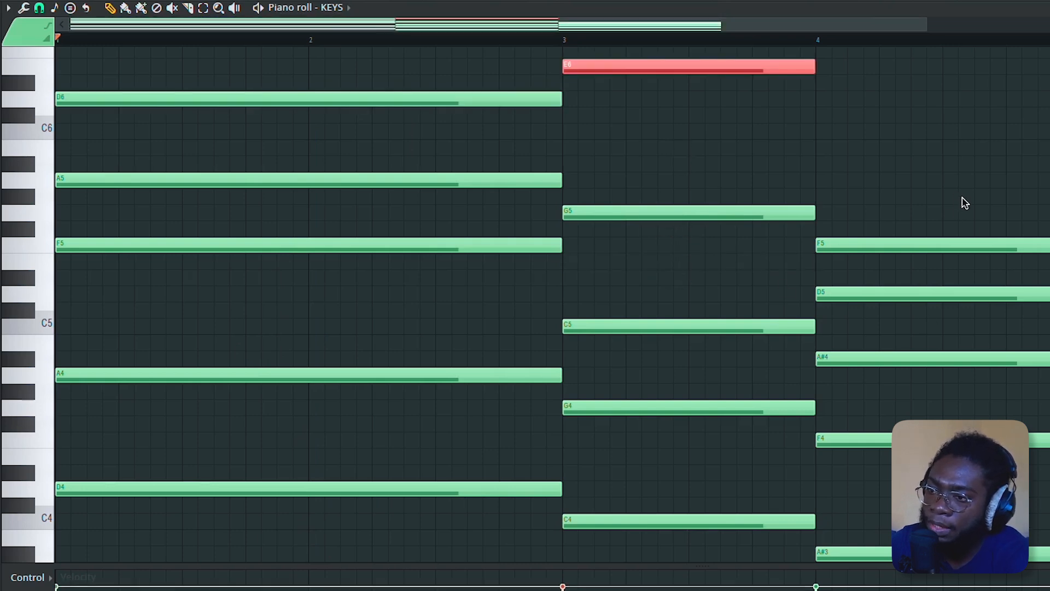
left_click(934, 294)
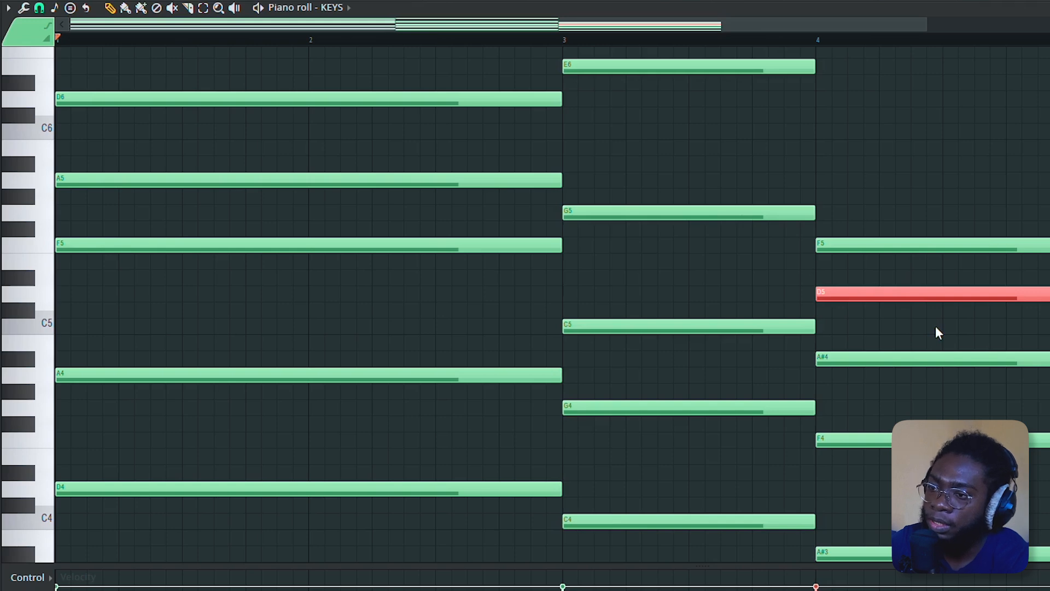
key("ctrl+Up")
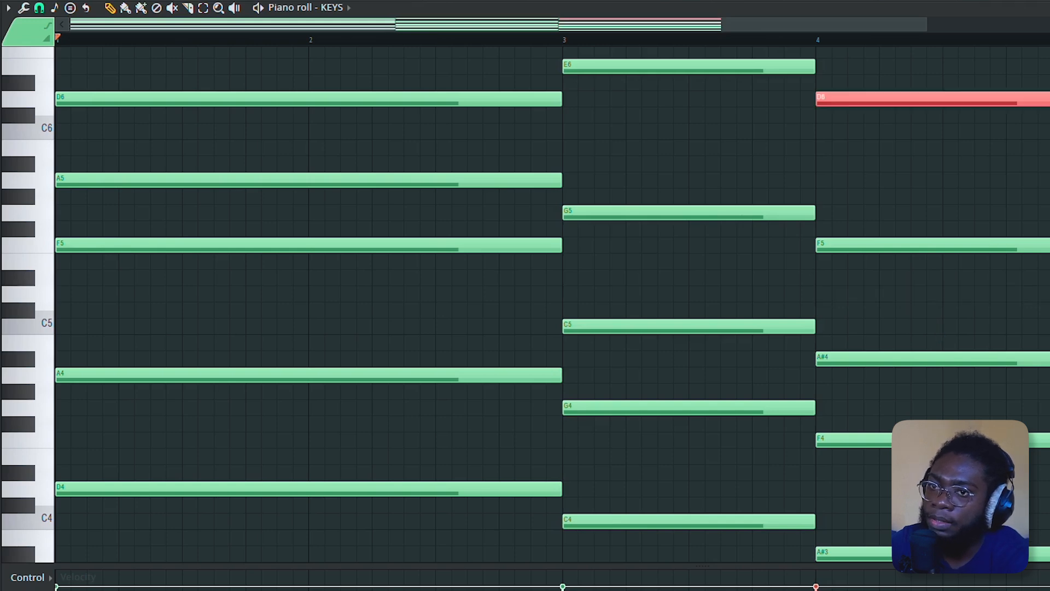
- Play back the progression with the raised notes
key("space")
scroll(552, 304, "down", 3)
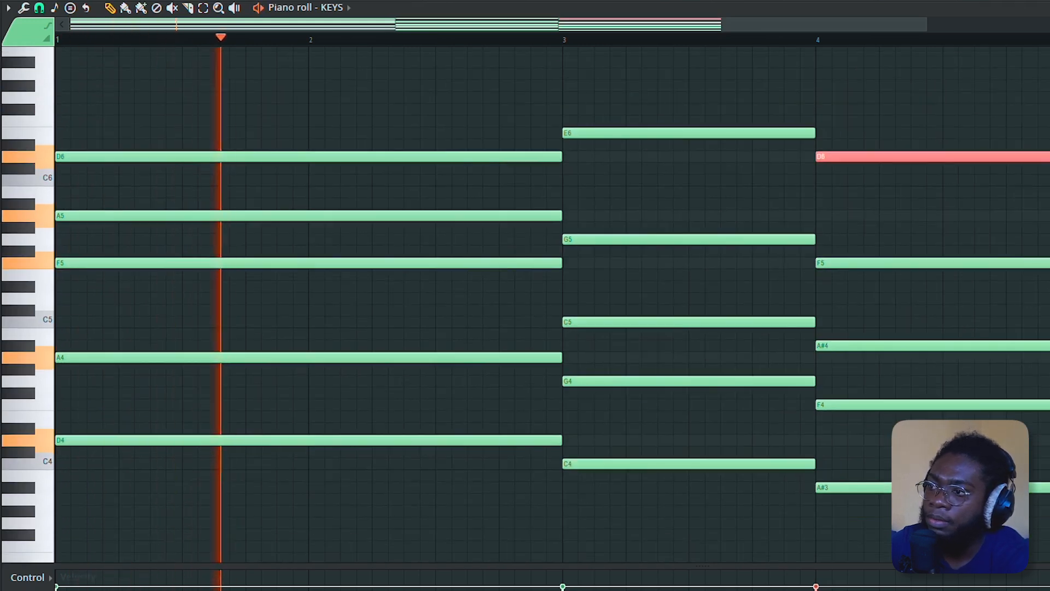
scroll(552, 305, "down", 1)
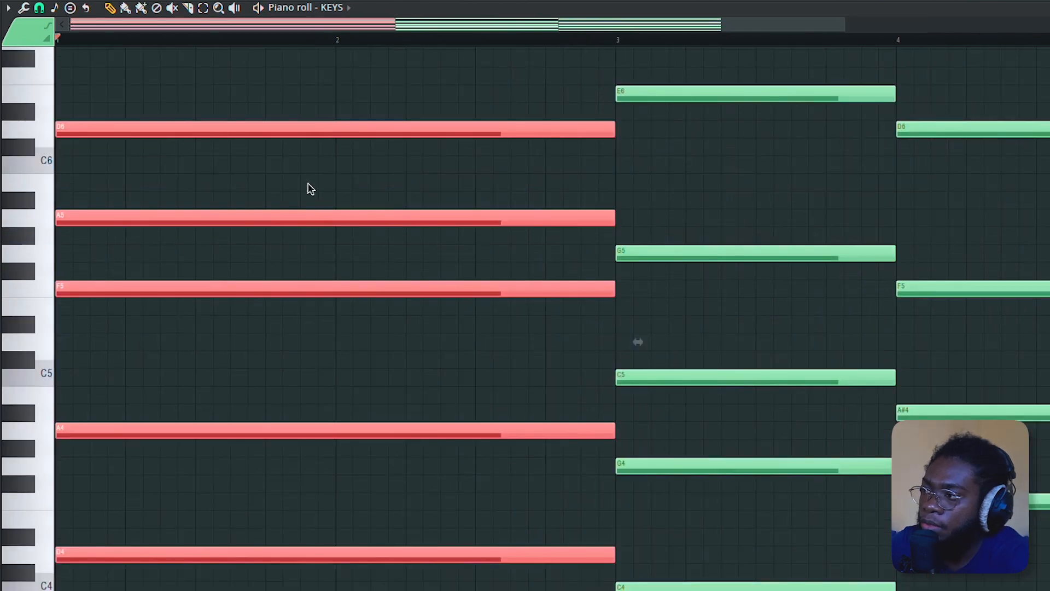
left_click_drag(227, 88, 237, 577)
- Stack F6, A6 and C7 notes above the first chord's D6 by duplicating notes upward
left_click(183, 555)
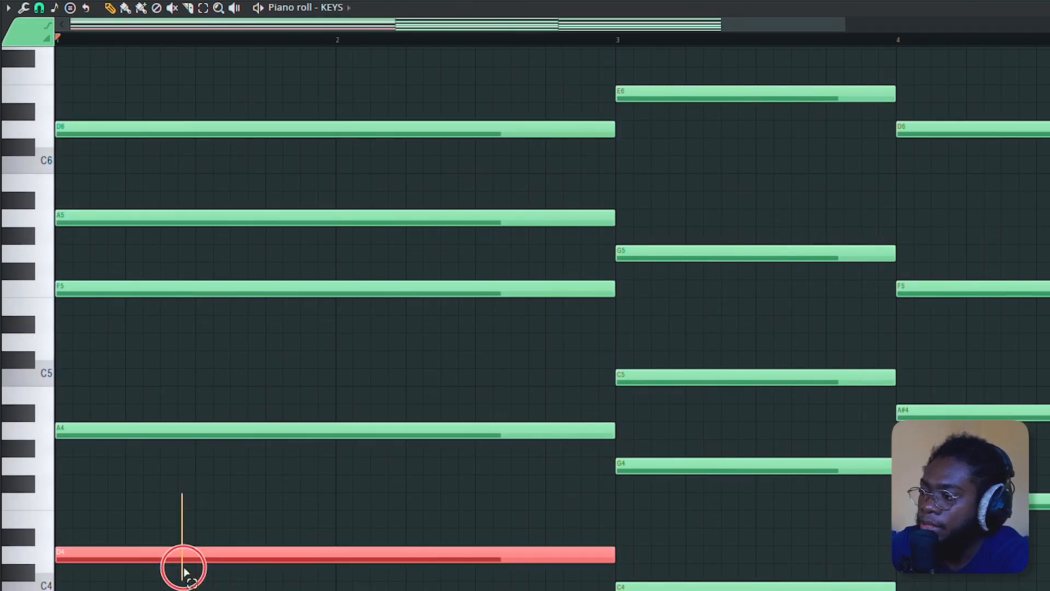
left_click(184, 127)
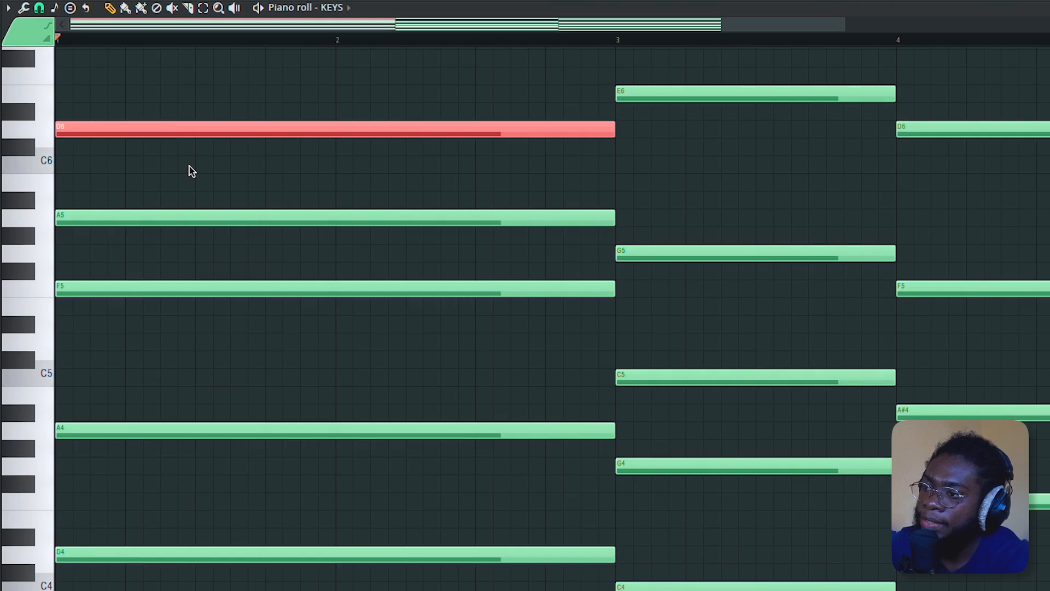
scroll(61, 226, "up", 3)
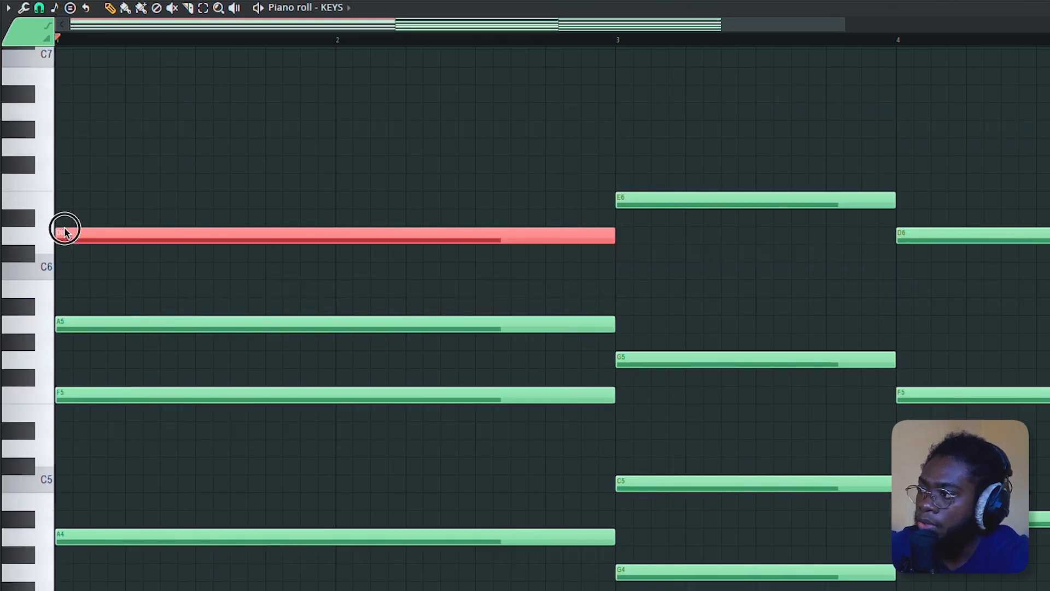
left_click(58, 224)
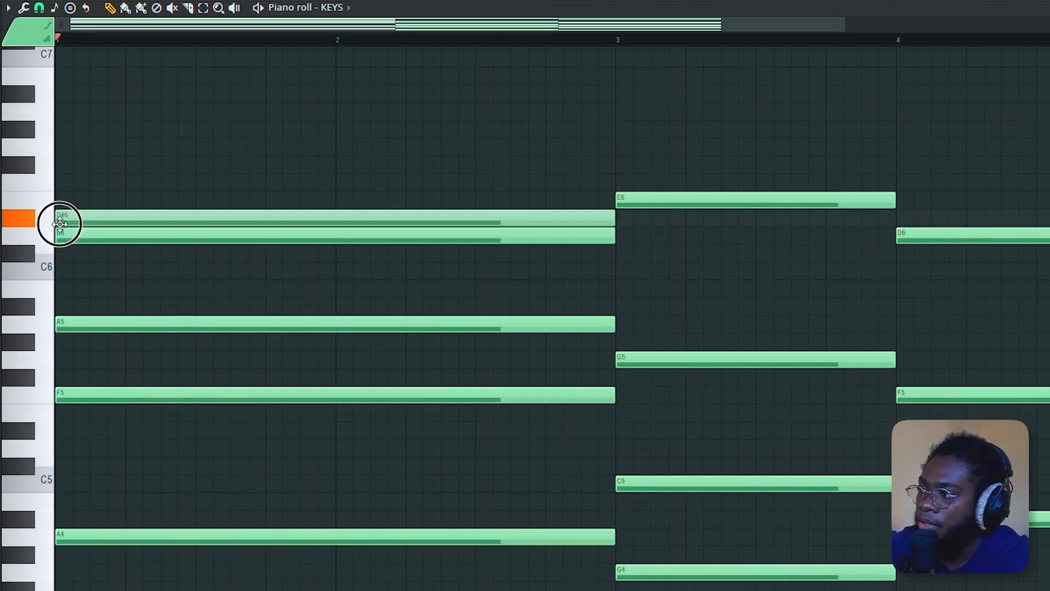
left_click_drag(61, 224, 97, 182)
left_click(59, 165)
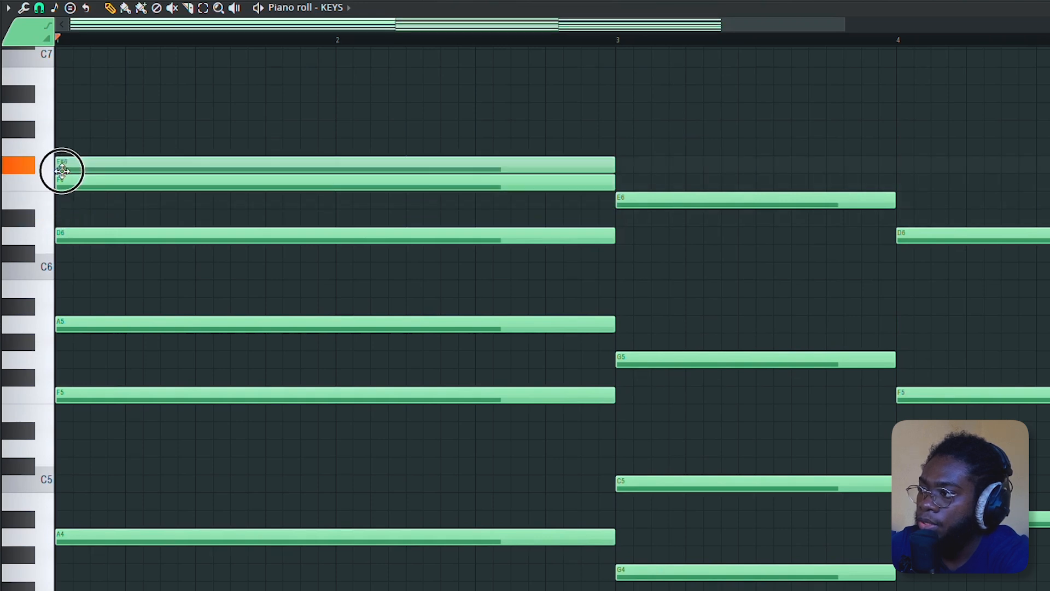
left_click_drag(60, 171, 66, 109)
scroll(64, 120, "up", 2)
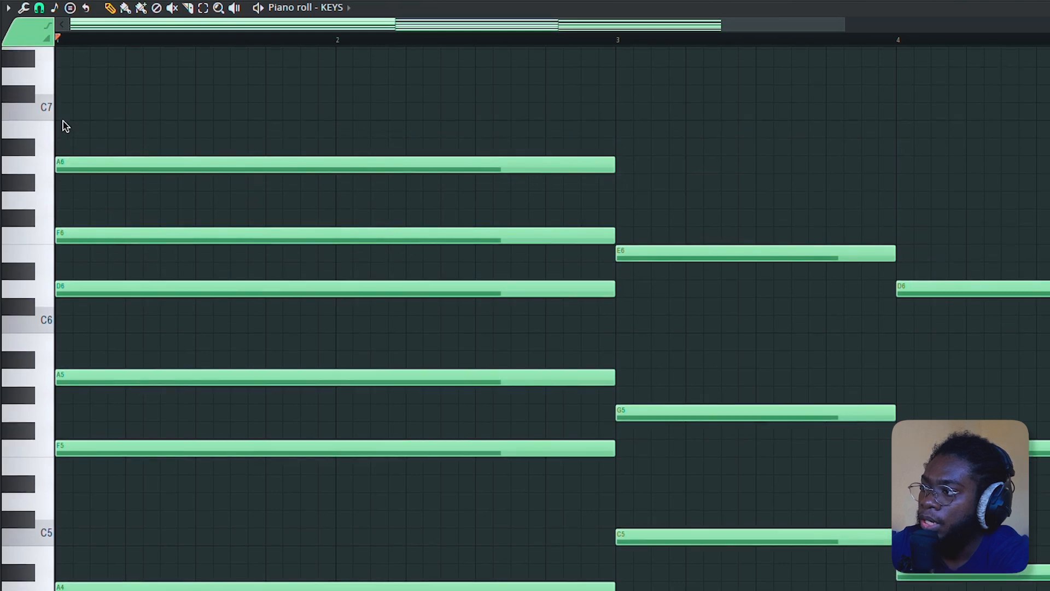
left_click(62, 152)
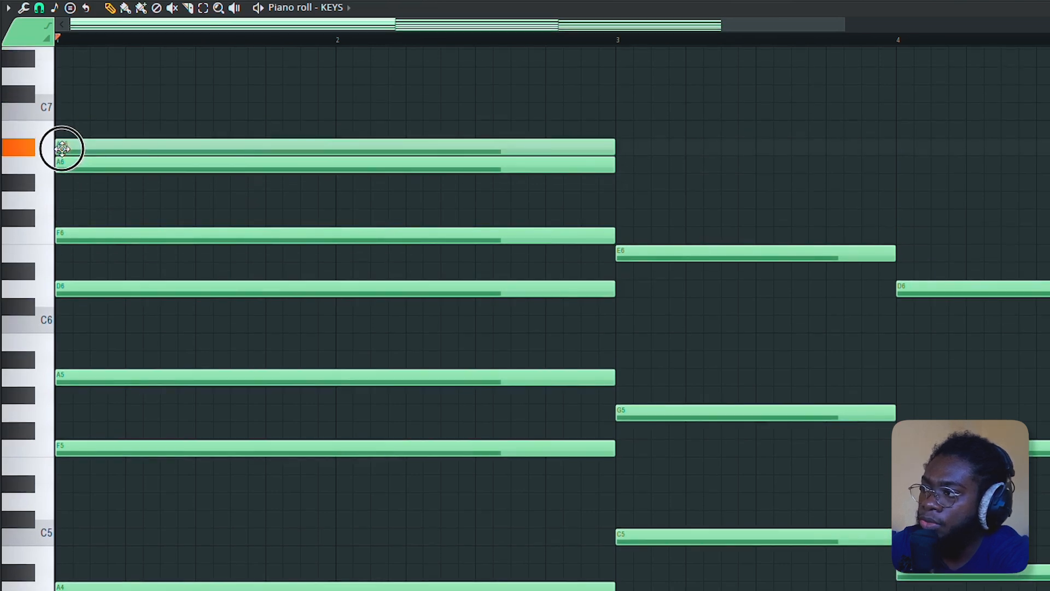
left_click_drag(61, 148, 61, 110)
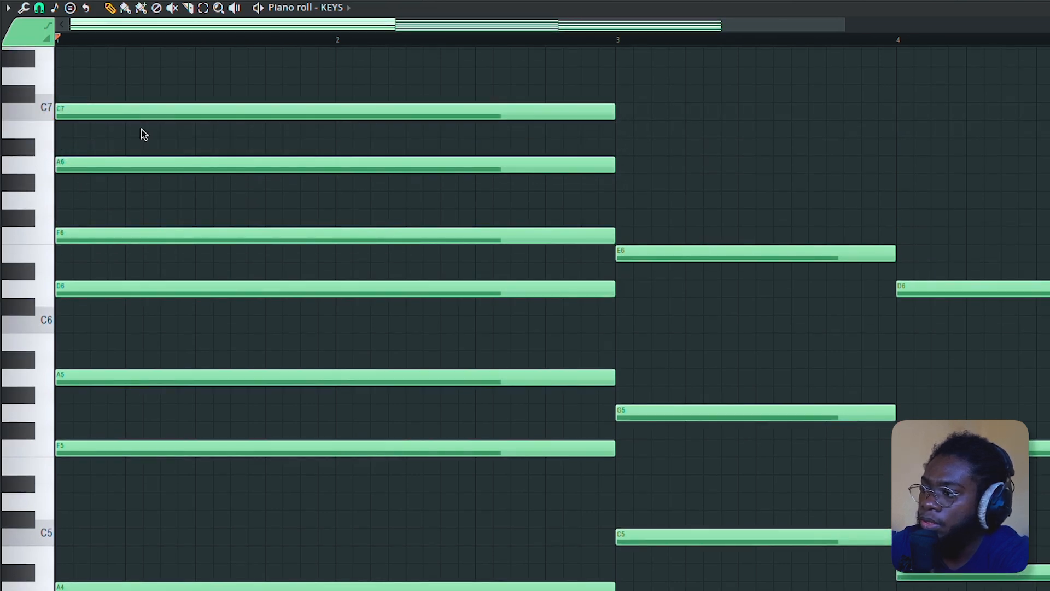
- Play back the extended first chord
key("space")
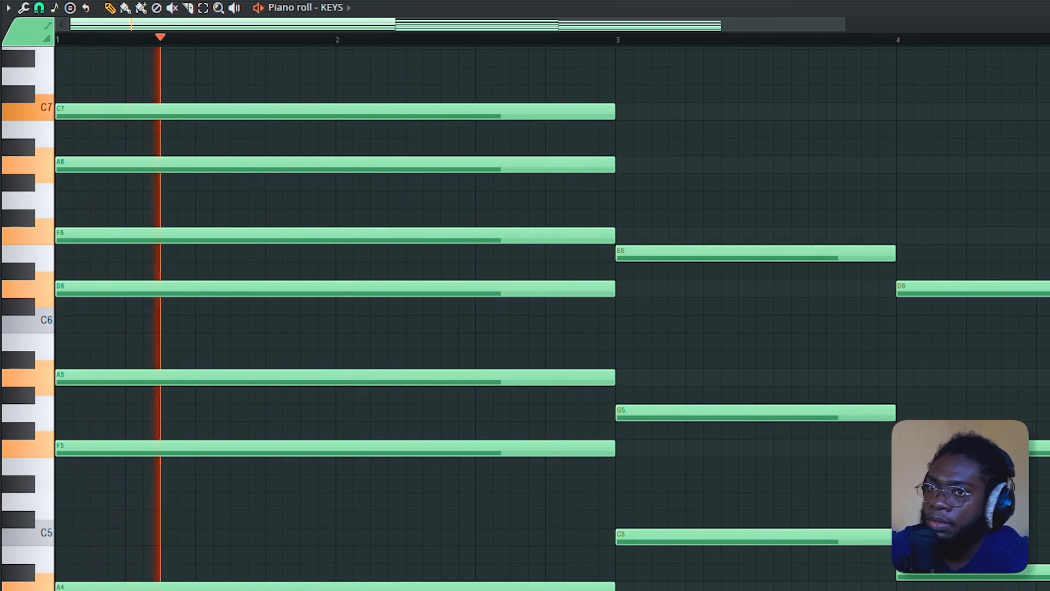
scroll(553, 372, "down", 3)
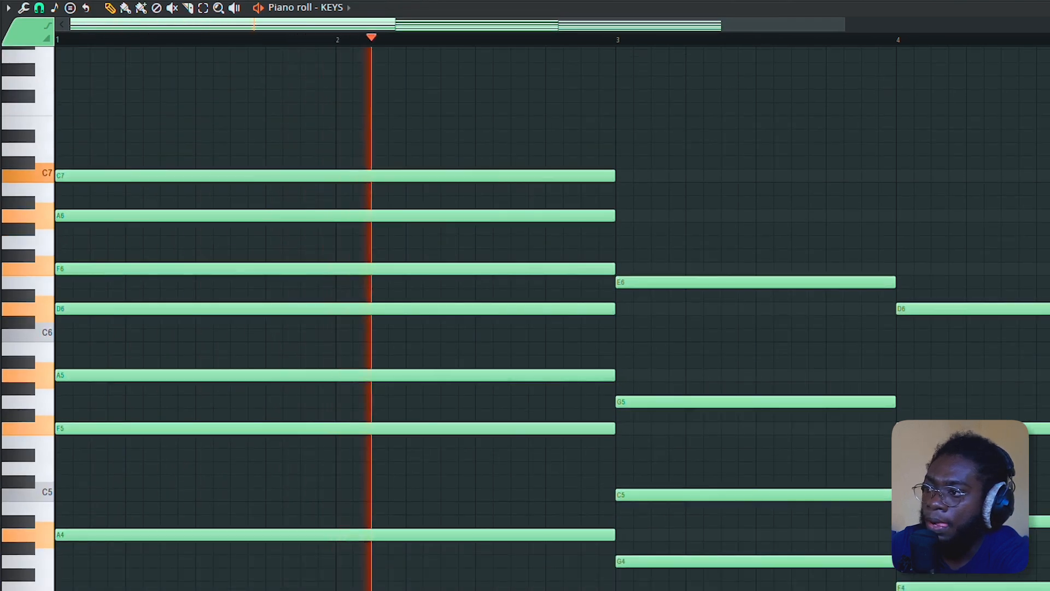
key("space")
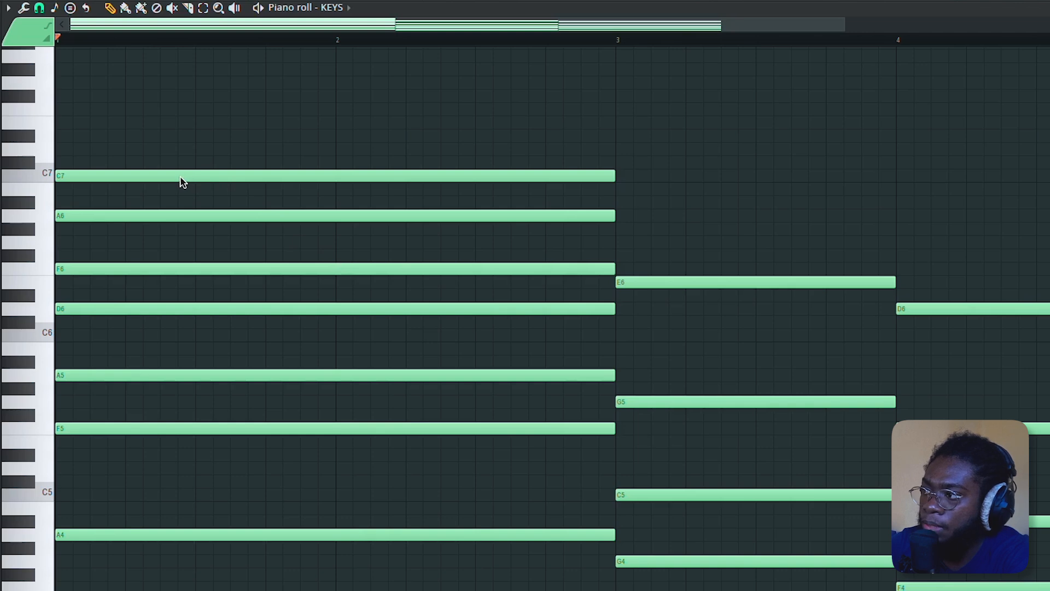
- Stagger the first chord's top notes: start C7 on bar 1 beat 3 and A6 and F6 on bar 2
left_click_drag(182, 182, 244, 273)
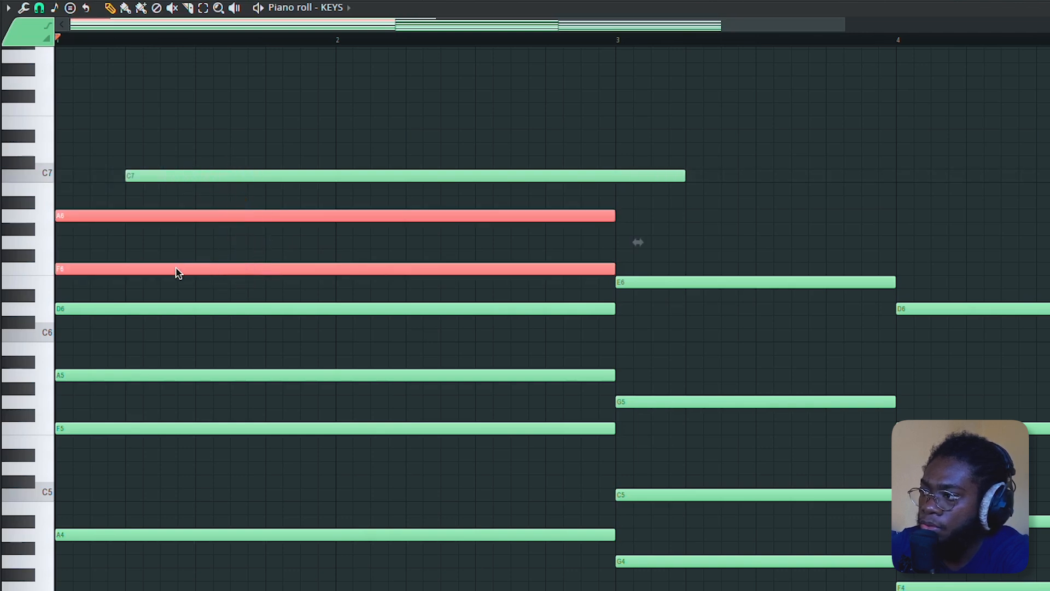
left_click_drag(176, 272, 313, 273)
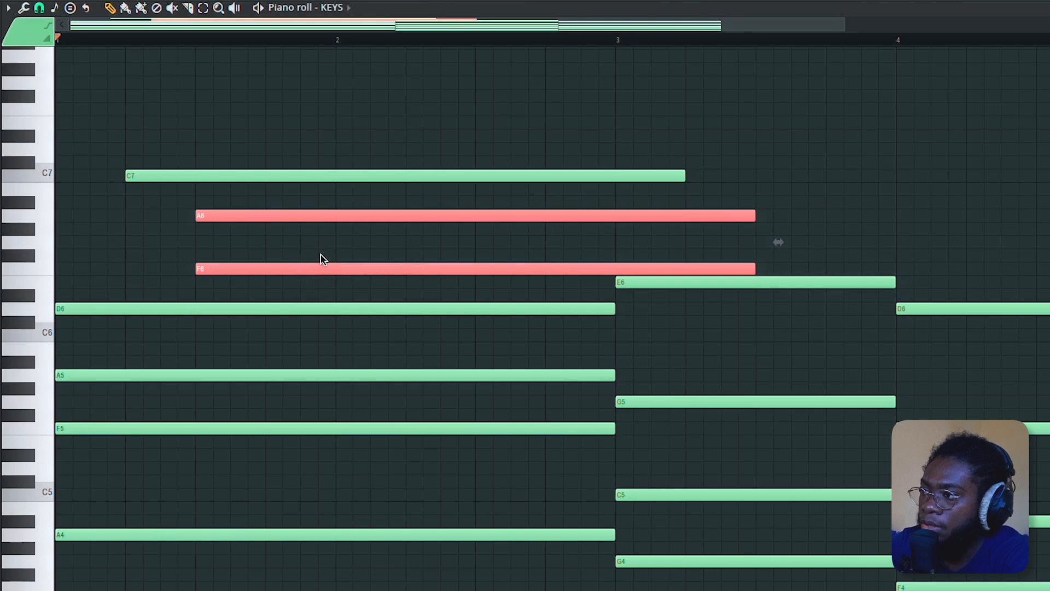
key("space")
- Play back the staggered first chord
key("space")
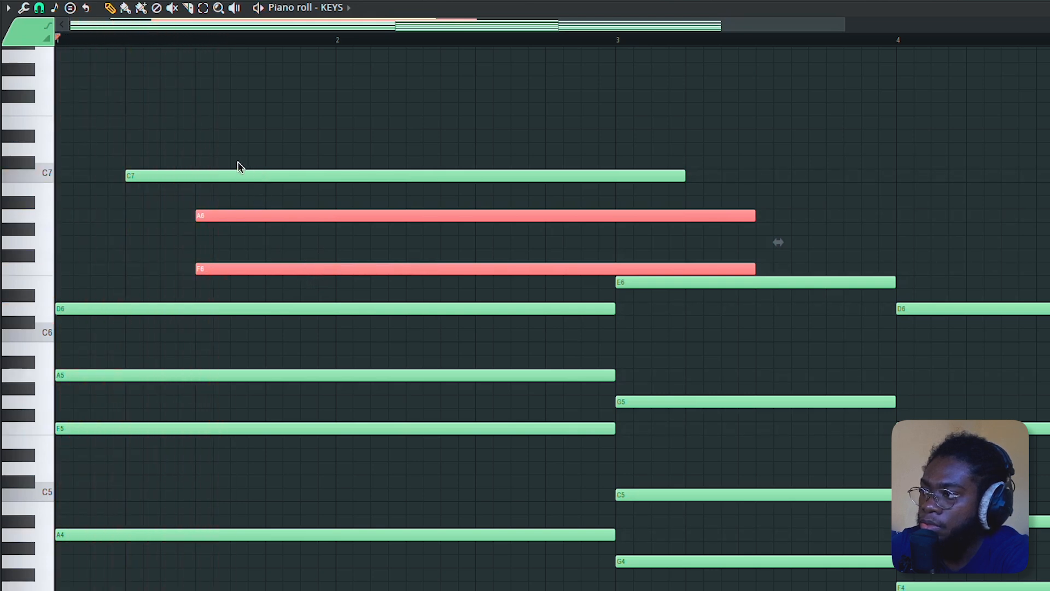
left_click_drag(215, 143, 360, 268)
left_click_drag(382, 215, 414, 273)
key("space")
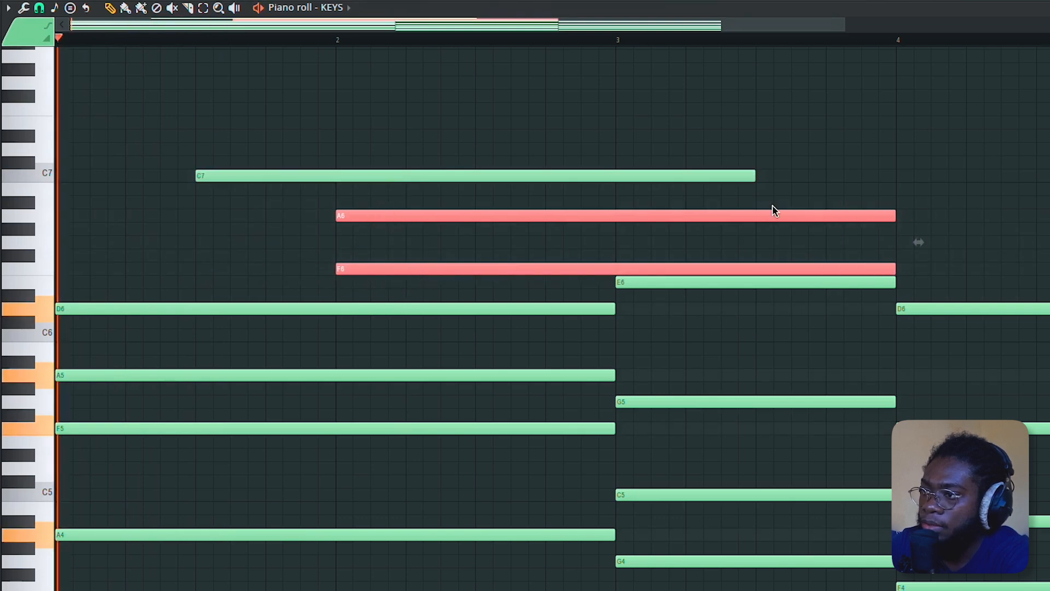
scroll(840, 241, "down", 2)
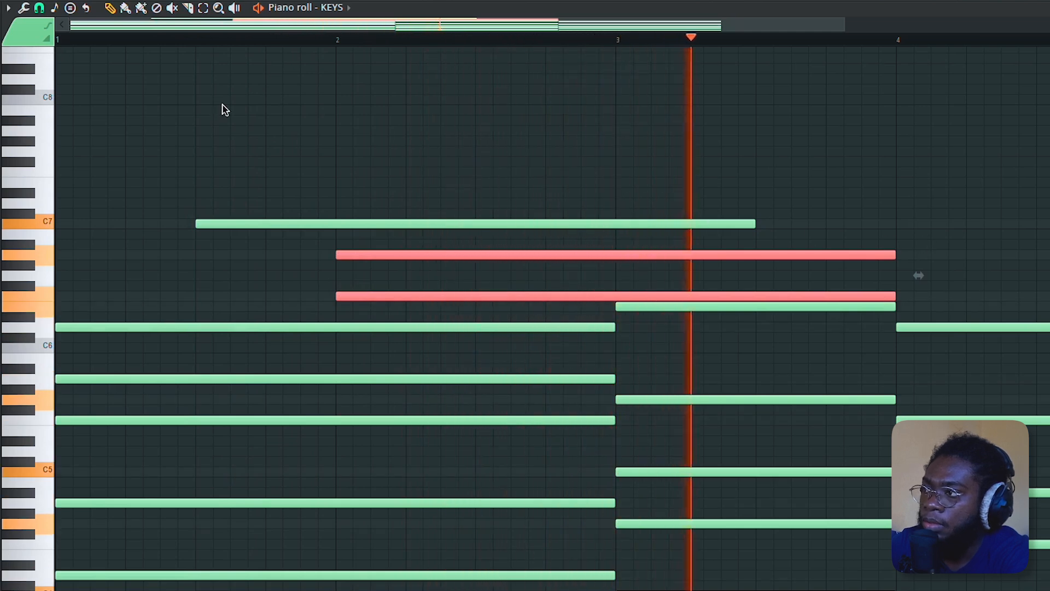
key("space")
- Slice the staggered C7, A6 and F6 notes at bar 3 so they end with the chord
left_click(188, 7)
left_click_drag(616, 206, 623, 298)
- Play back the progression
key("space")
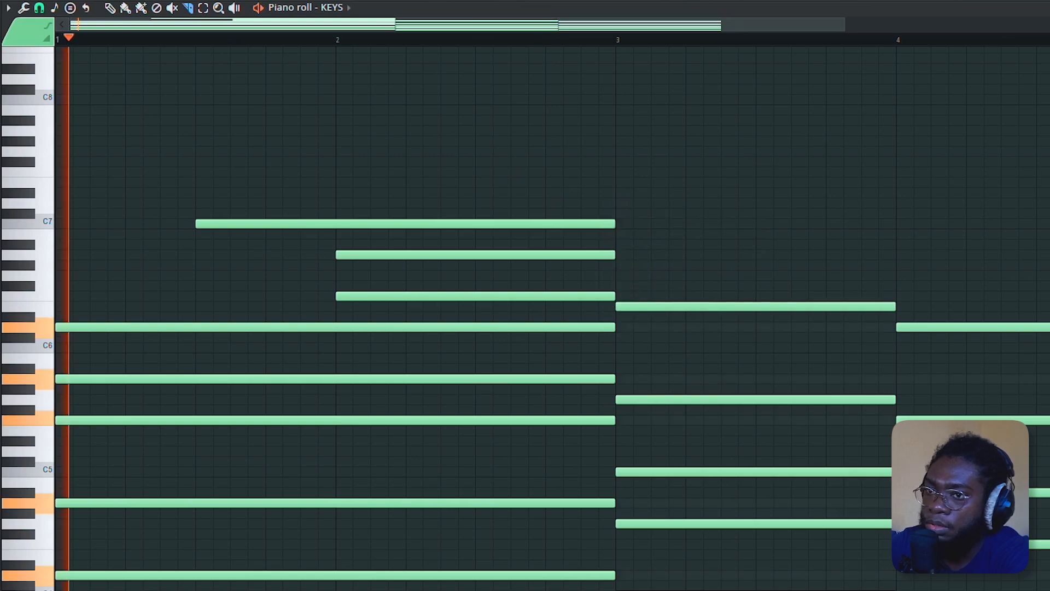
scroll(552, 318, "down", 1)
scroll(552, 318, "down", 4)
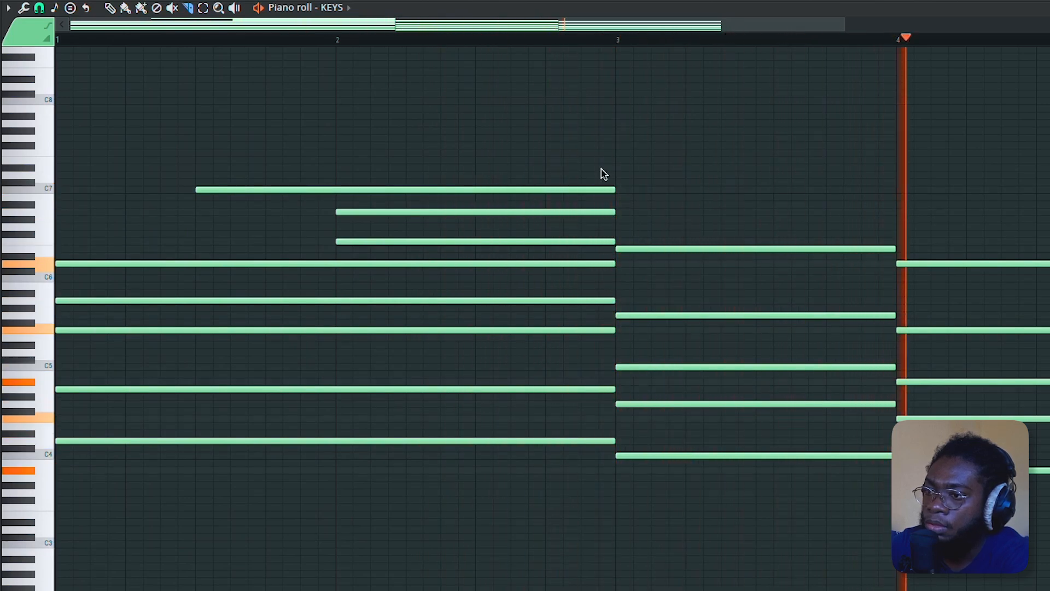
- Add a C6 note to the second chord at bar 3
left_click_drag(321, 92, 409, 471)
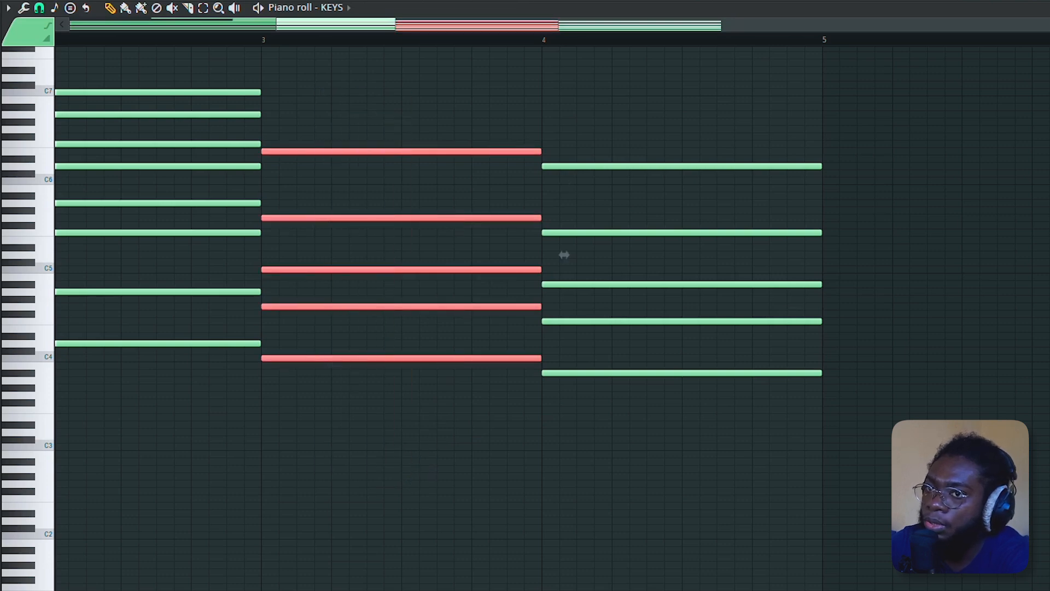
scroll(552, 306, "up", 4)
scroll(511, 424, "down", 4)
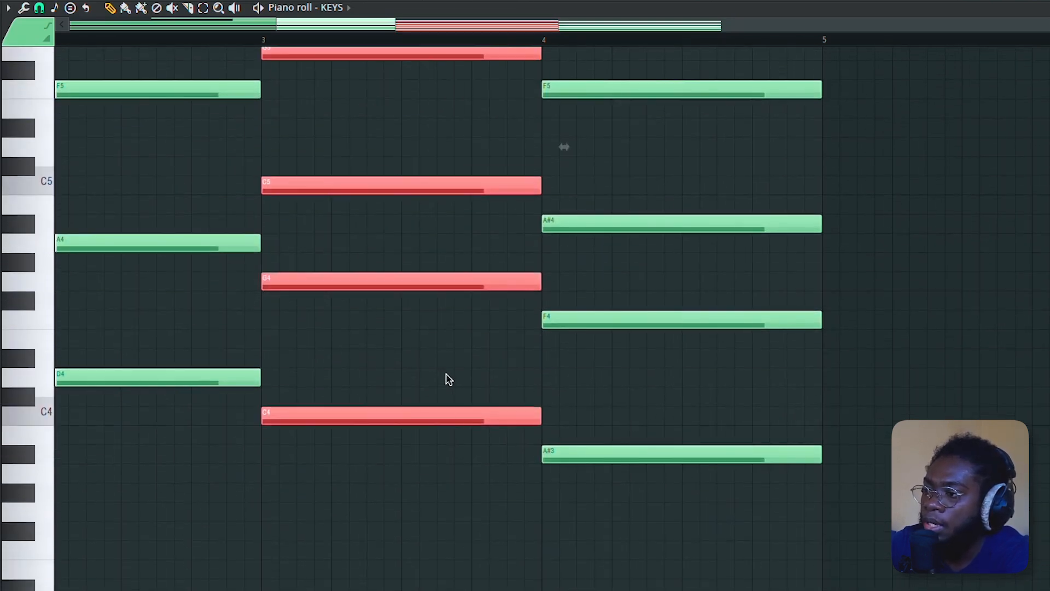
left_click_drag(449, 379, 446, 443)
scroll(442, 394, "up", 4)
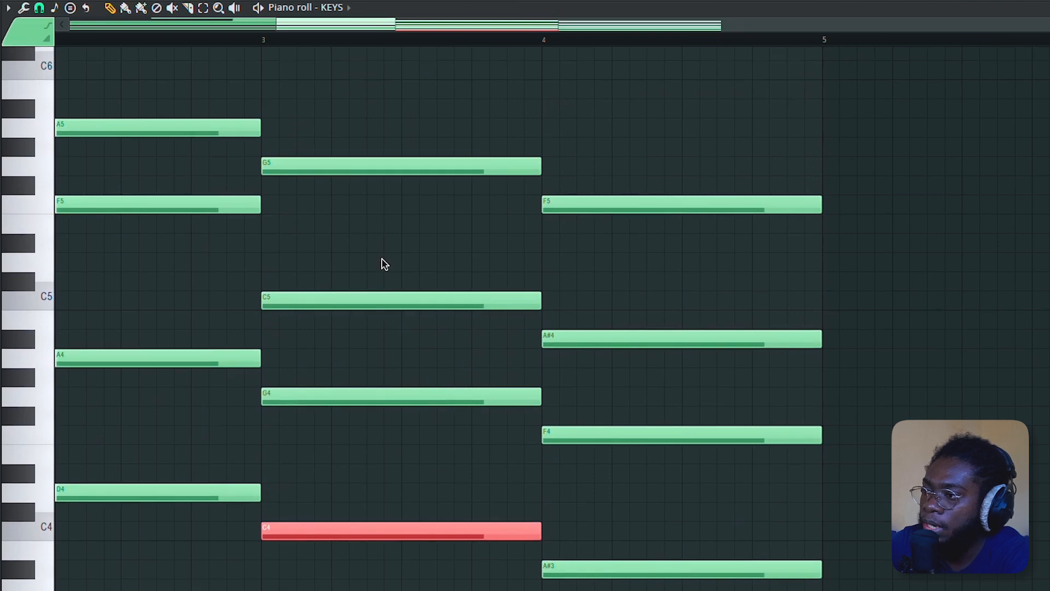
left_click_drag(384, 265, 421, 330)
scroll(411, 271, "up", 6)
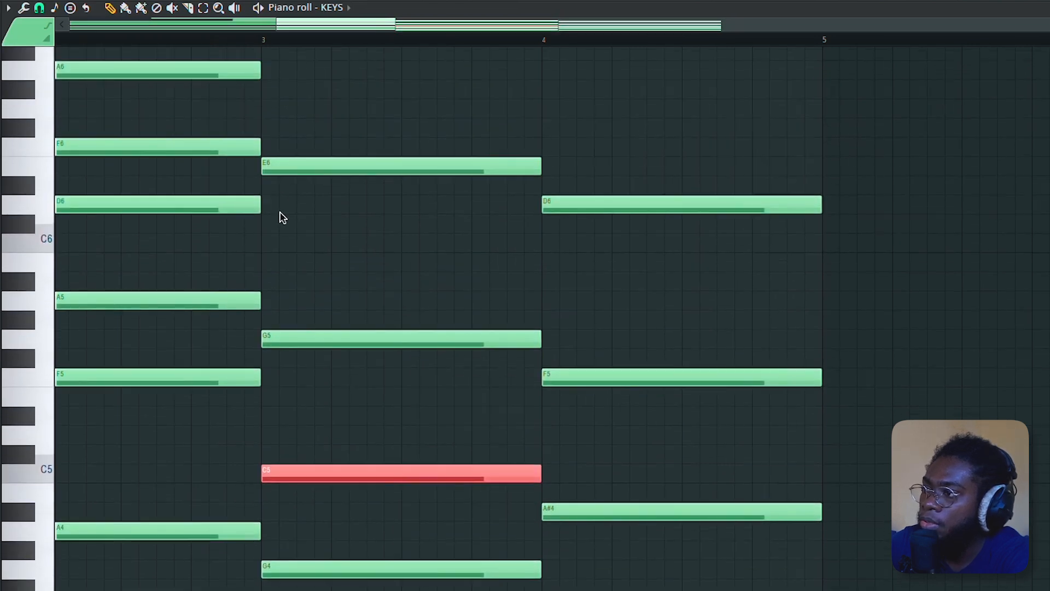
left_click_drag(276, 185, 530, 320)
left_click(284, 339)
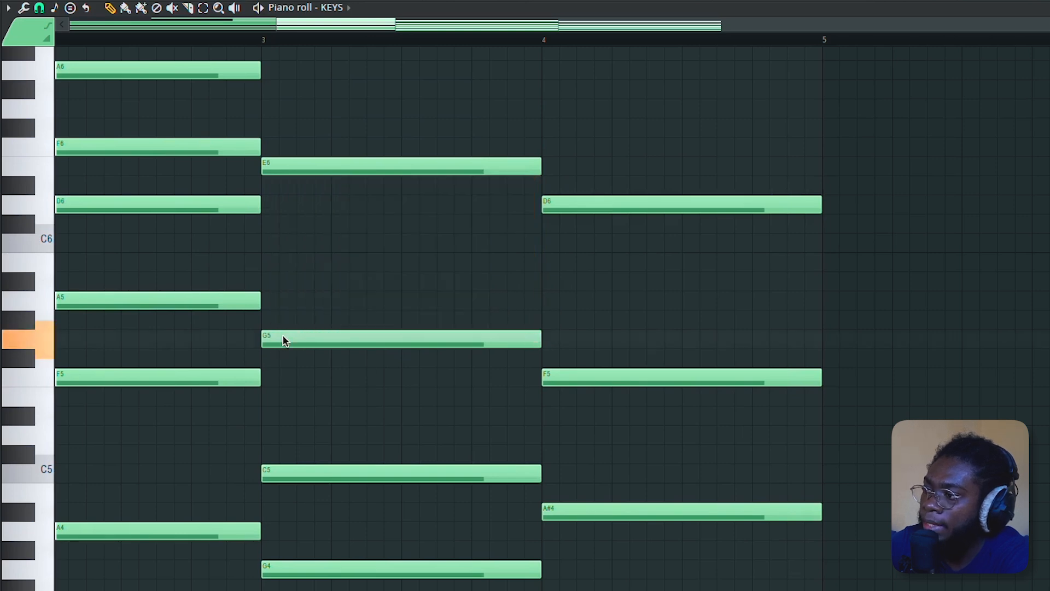
left_click(264, 249)
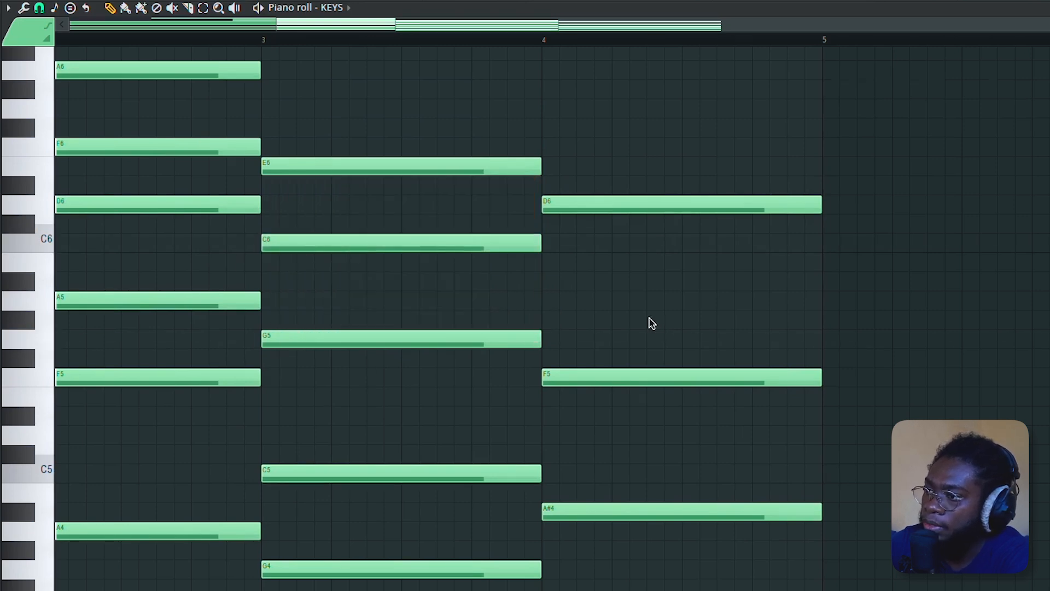
- Move the third chord's A#3 bass note up an octave to A#4
scroll(651, 322, "down", 1)
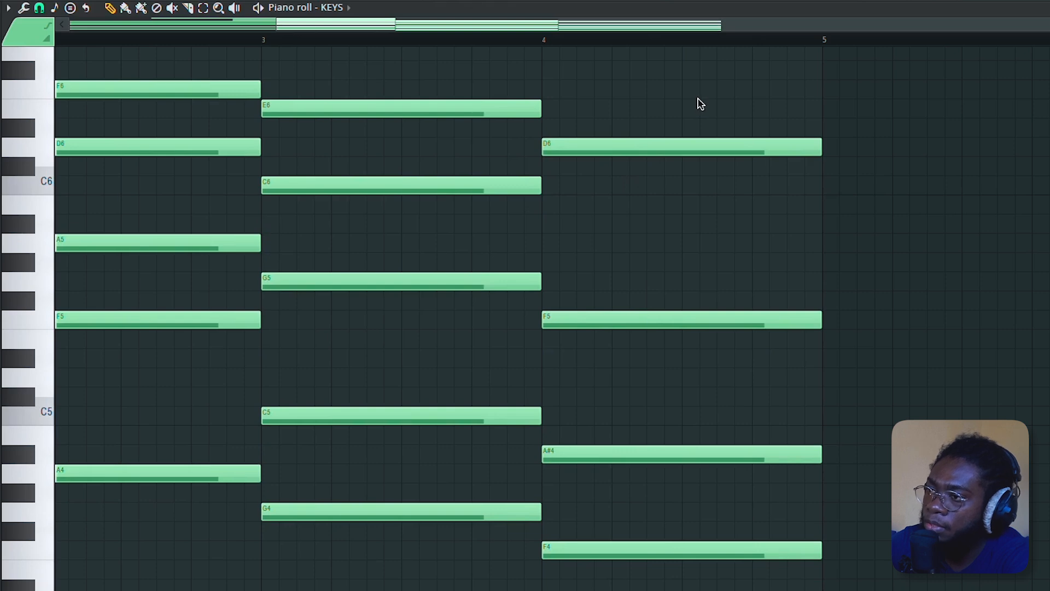
left_click_drag(701, 104, 680, 546)
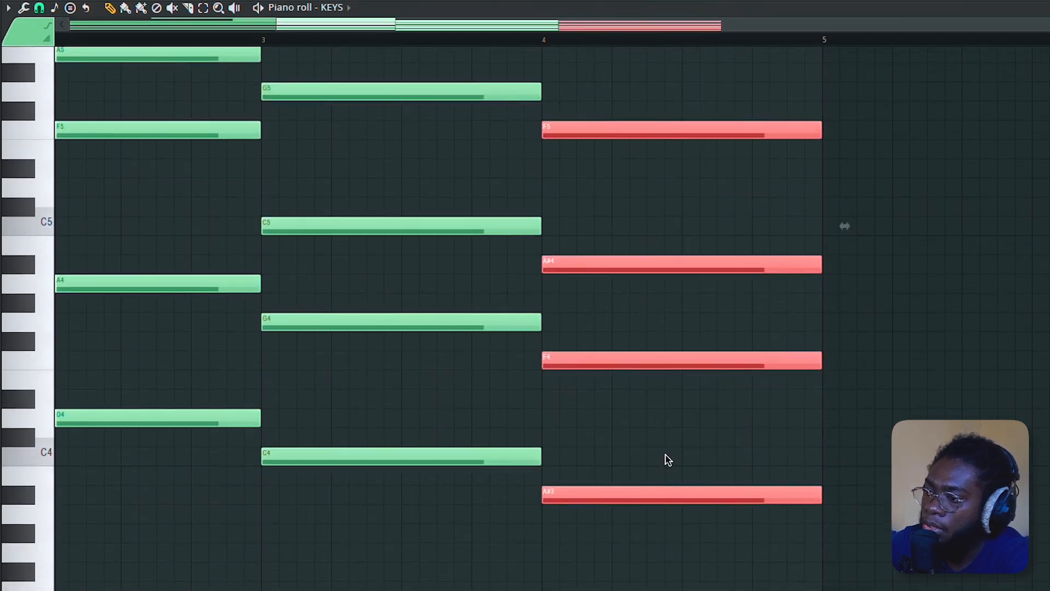
left_click(635, 493)
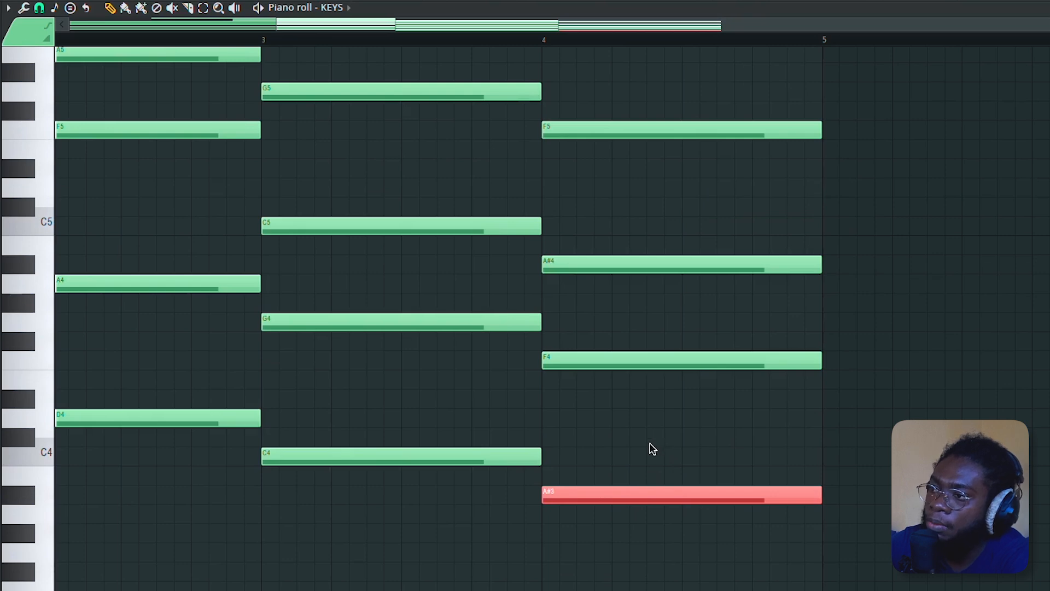
scroll(635, 288, "up", 1)
key("ctrl+Up")
scroll(647, 366, "up", 4)
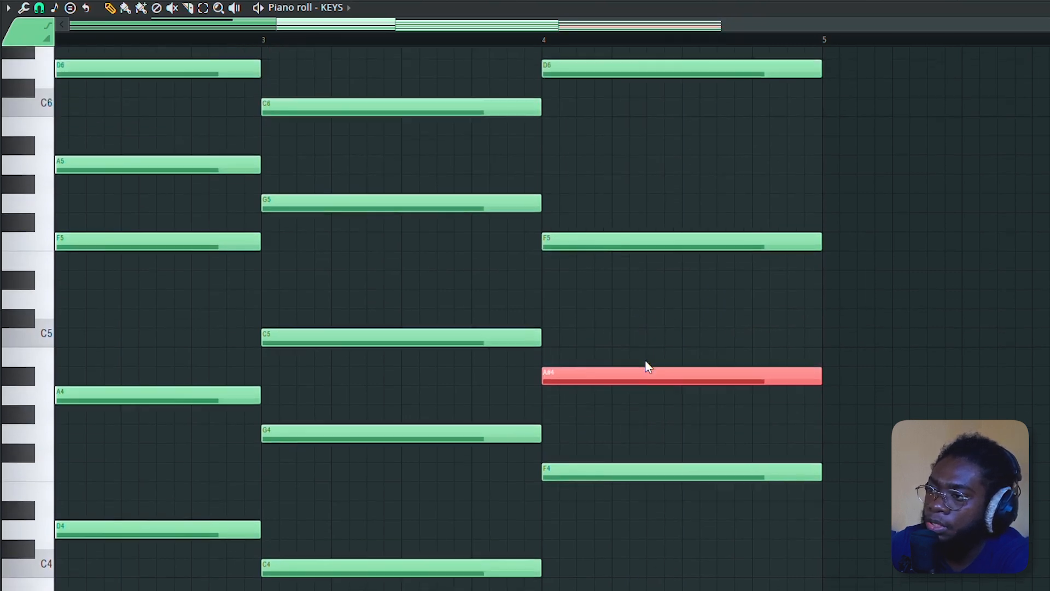
left_click_drag(548, 257, 630, 407)
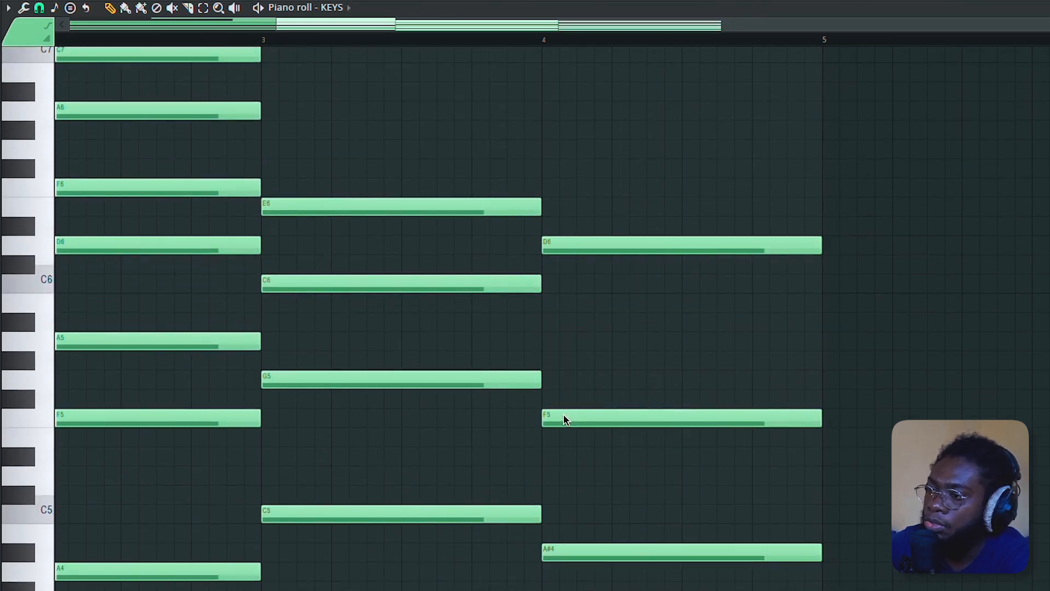
- Add an A#5 note to the B-flat chord at bar 4
left_click(546, 322)
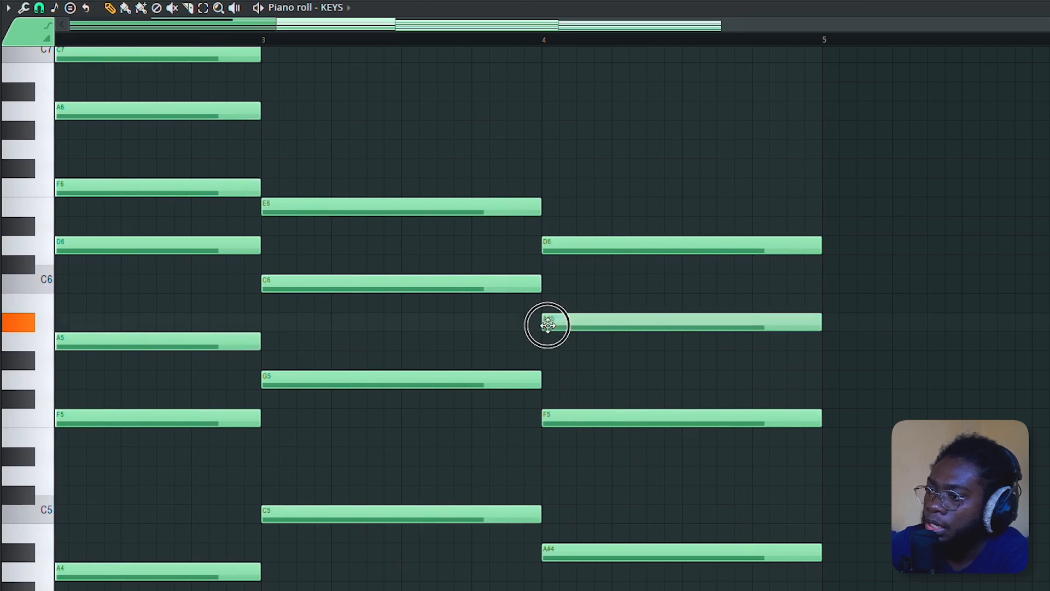
scroll(546, 350, "down", 5)
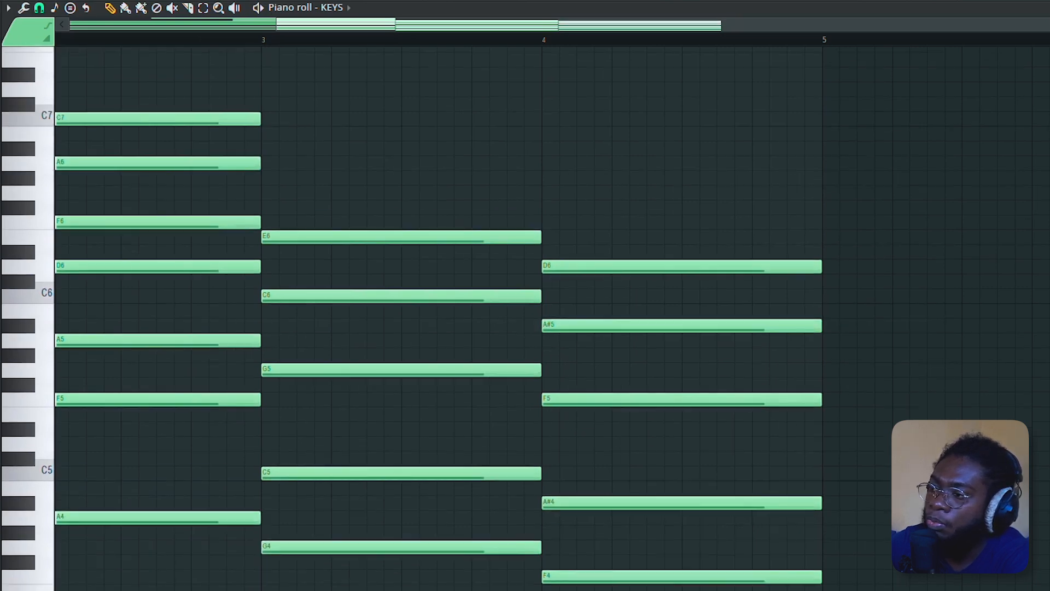
- Play back the progression
left_click_drag(643, 20, 323, 68)
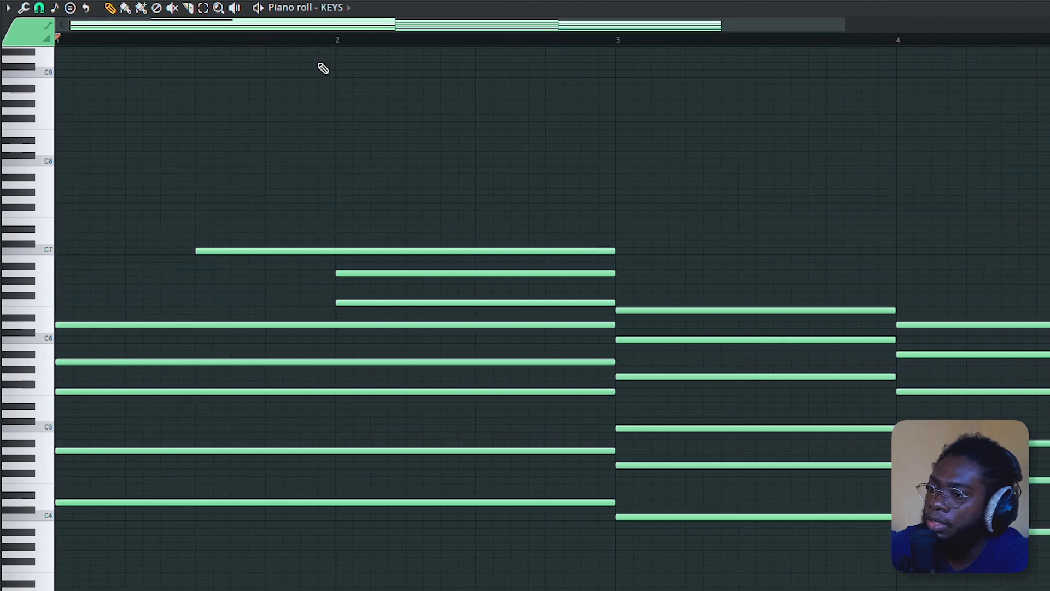
key("space")
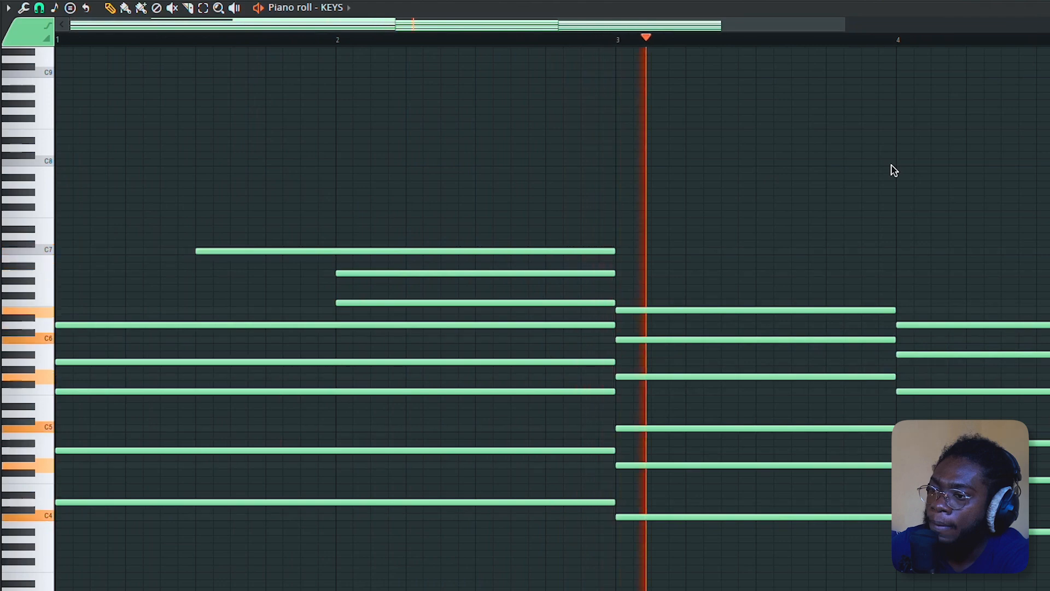
- Duplicate the selected progression so a second copy follows from bar 5
scroll(893, 170, "down", 3)
scroll(891, 171, "down", 1)
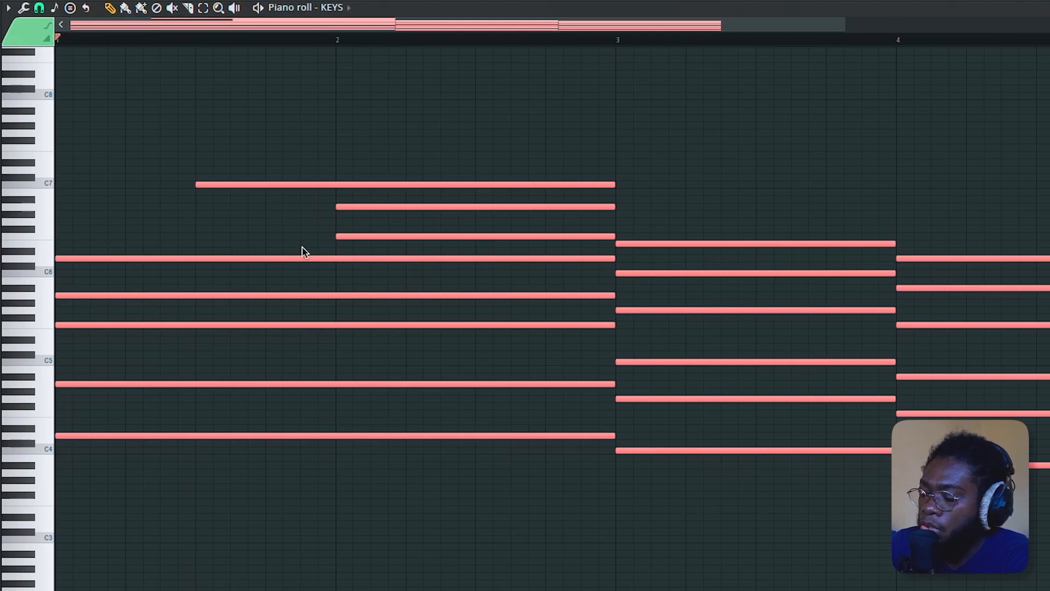
key("ctrl+b")
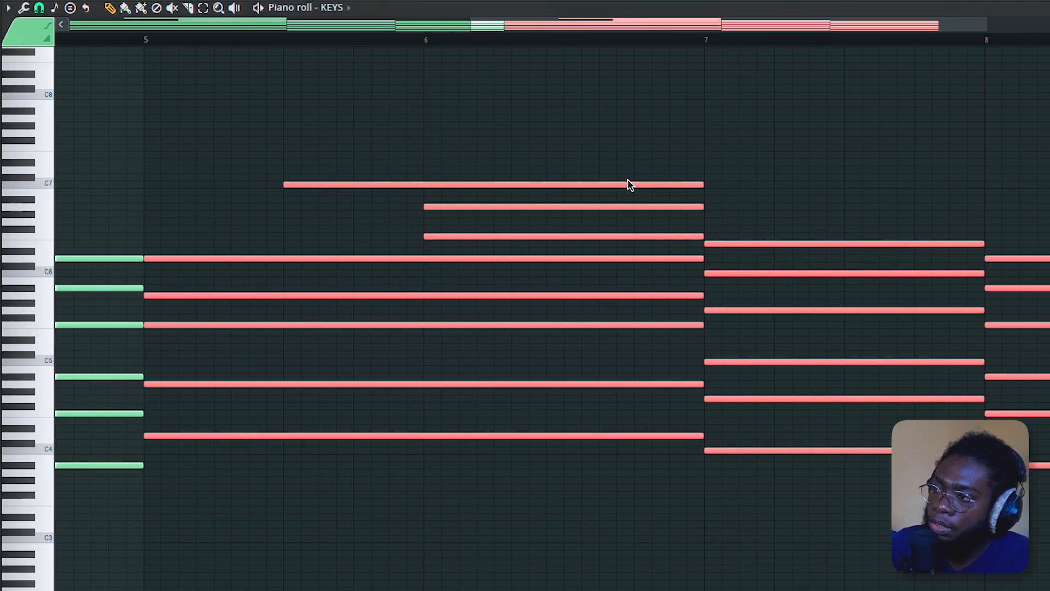
- Move the duplicated D minor chord's C7 note at bar 5 down an octave to C6
left_click_drag(258, 121, 1046, 557)
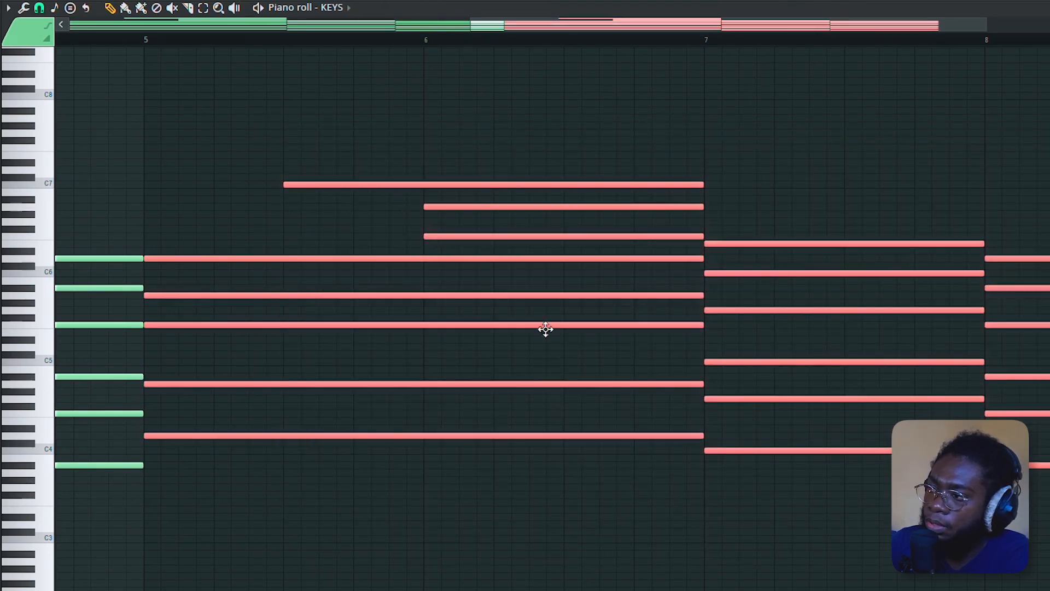
left_click_drag(530, 26, 718, 523)
scroll(549, 45, "down", 3)
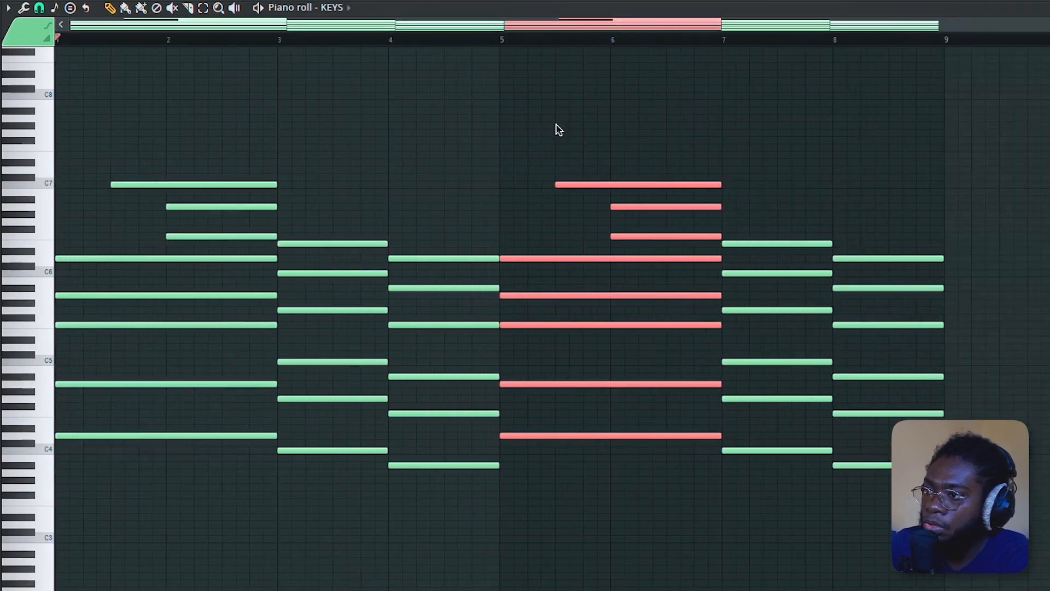
left_click_drag(557, 130, 576, 200)
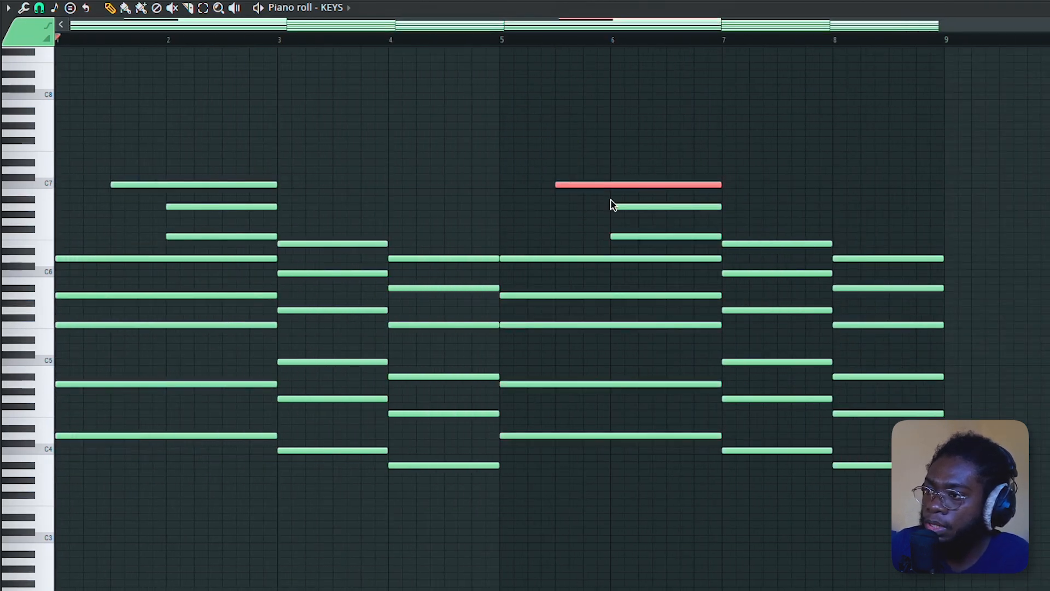
key("ctrl+Down")
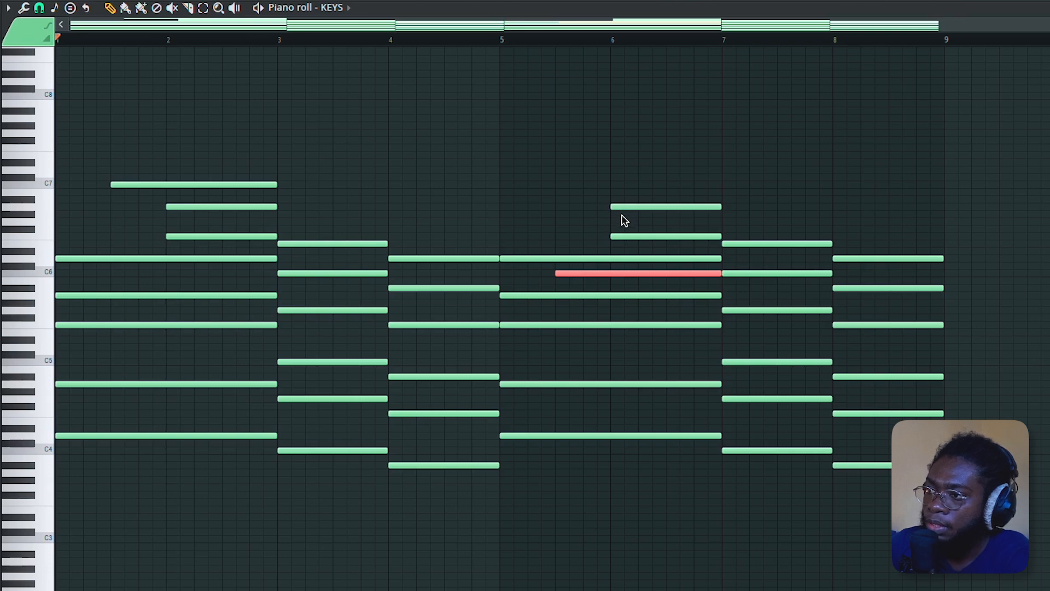
- Raise the F6 note in the bar 6 part of the D minor chord two semitones to G6
left_click(633, 236)
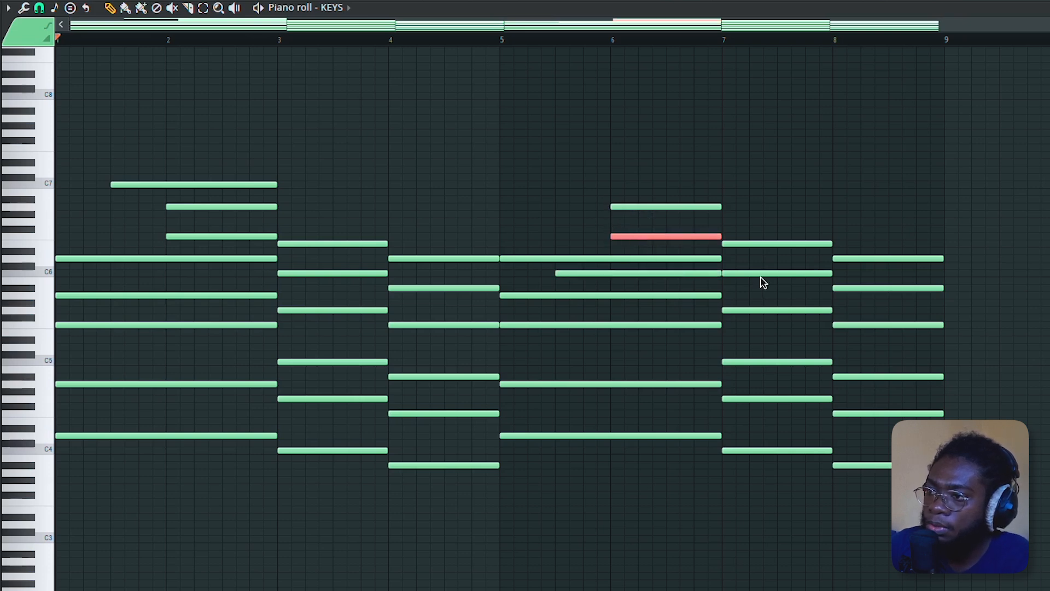
key("shift+Up")
key("shift+Up")
- Delay the start of the A6 note in bar 6 by about a quarter bar, keeping it ending at bar 7
left_click(643, 206)
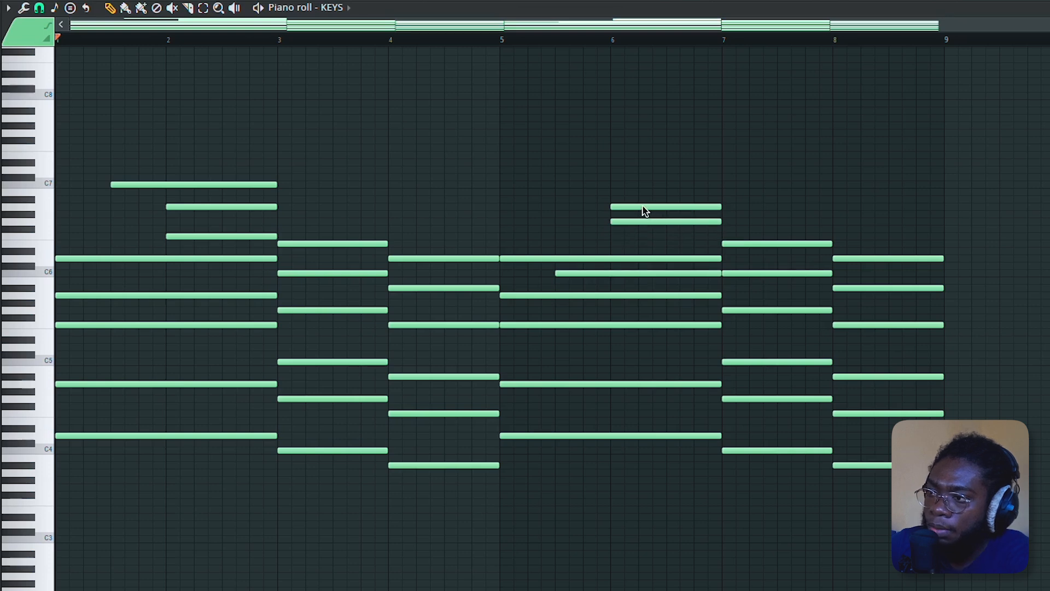
left_click_drag(644, 211, 669, 210)
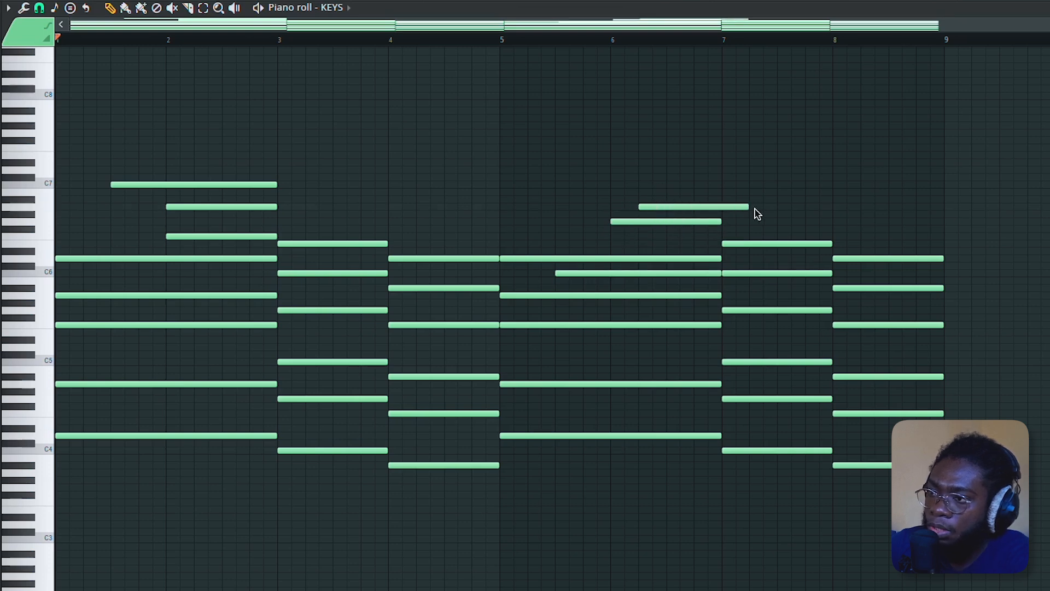
left_click_drag(734, 212, 720, 211)
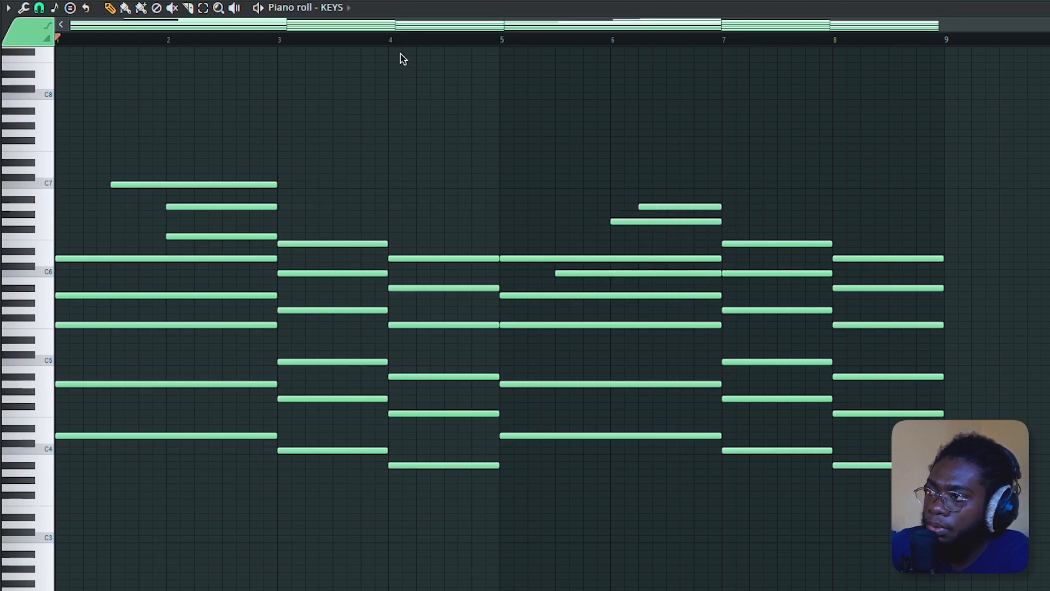
- Play back the reworked progression
key("space")
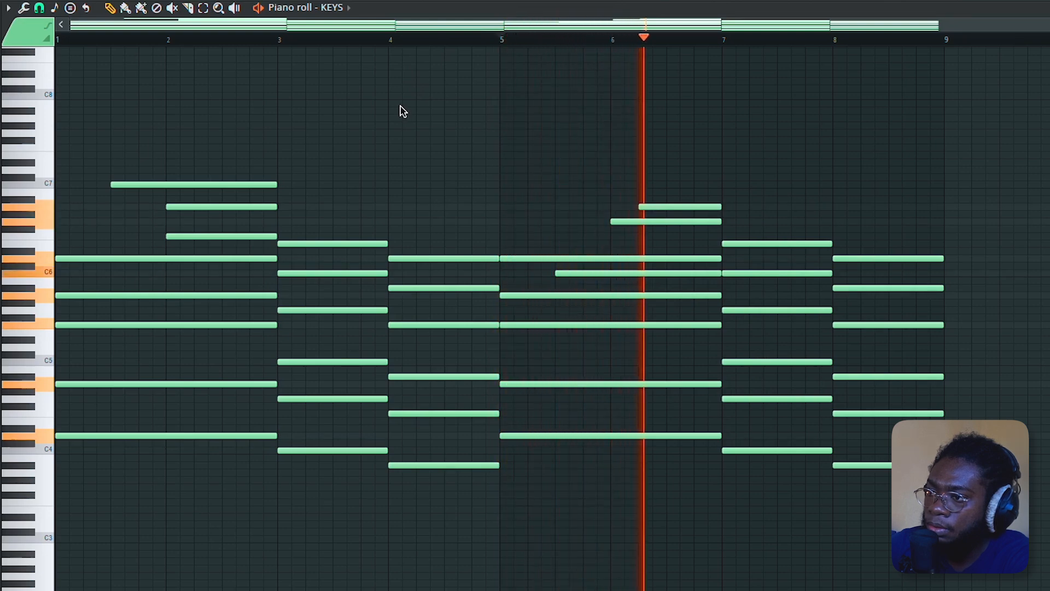
key("space")
scroll(694, 320, "up", 3)
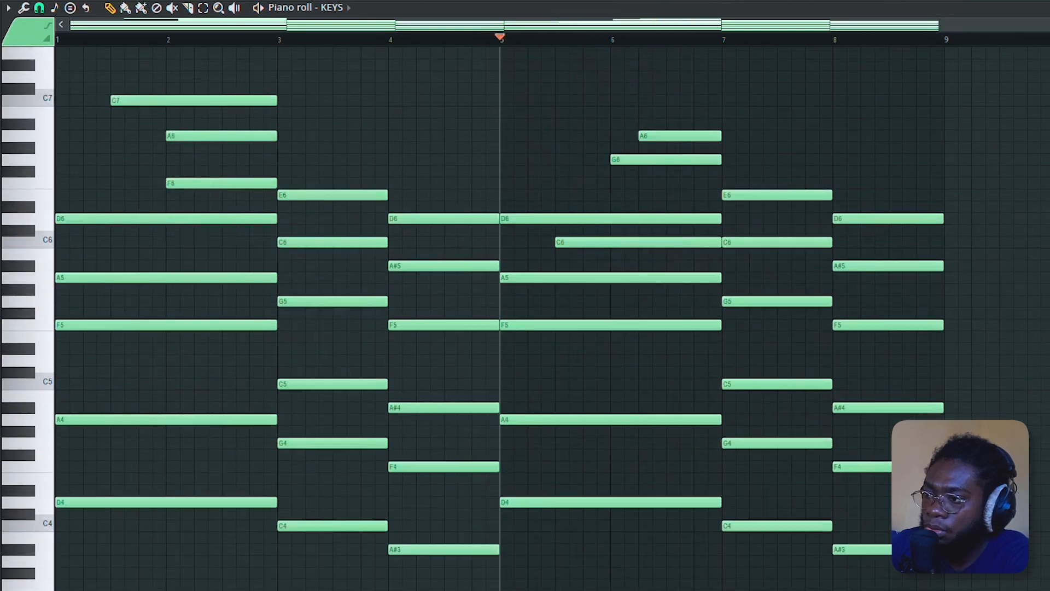
scroll(656, 383, "down", 6)
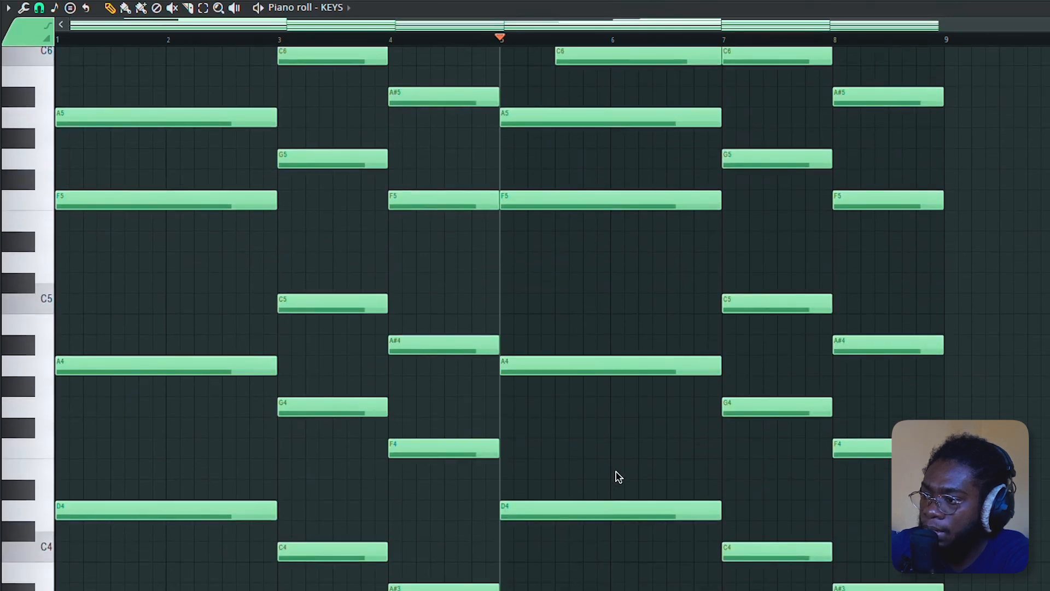
- Add a D5 note to the D minor chord spanning bars 5 to 7
left_click_drag(600, 335, 585, 419)
scroll(596, 199, "up", 3)
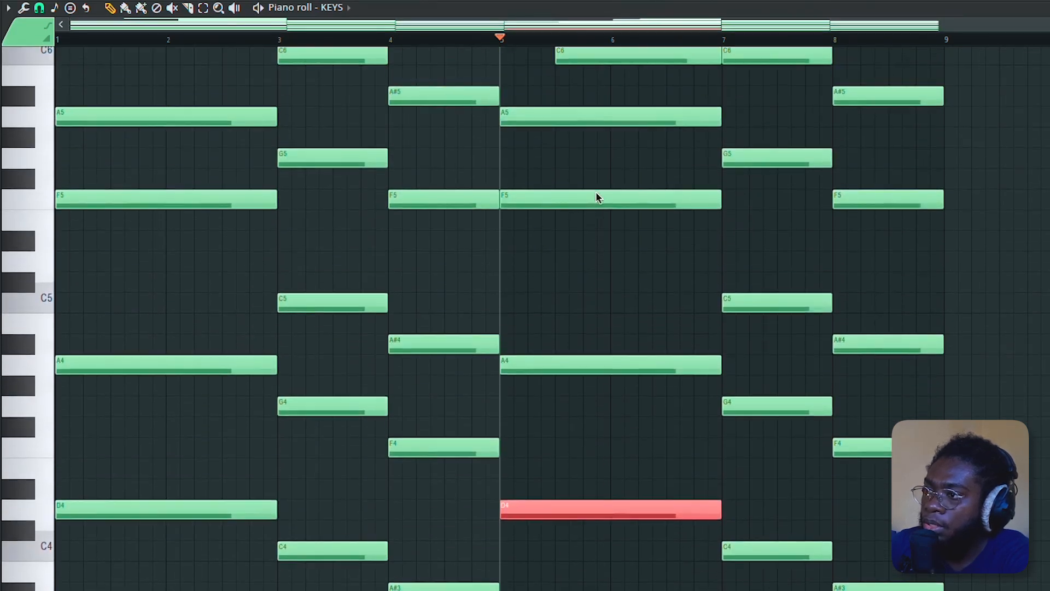
left_click_drag(514, 212, 569, 339)
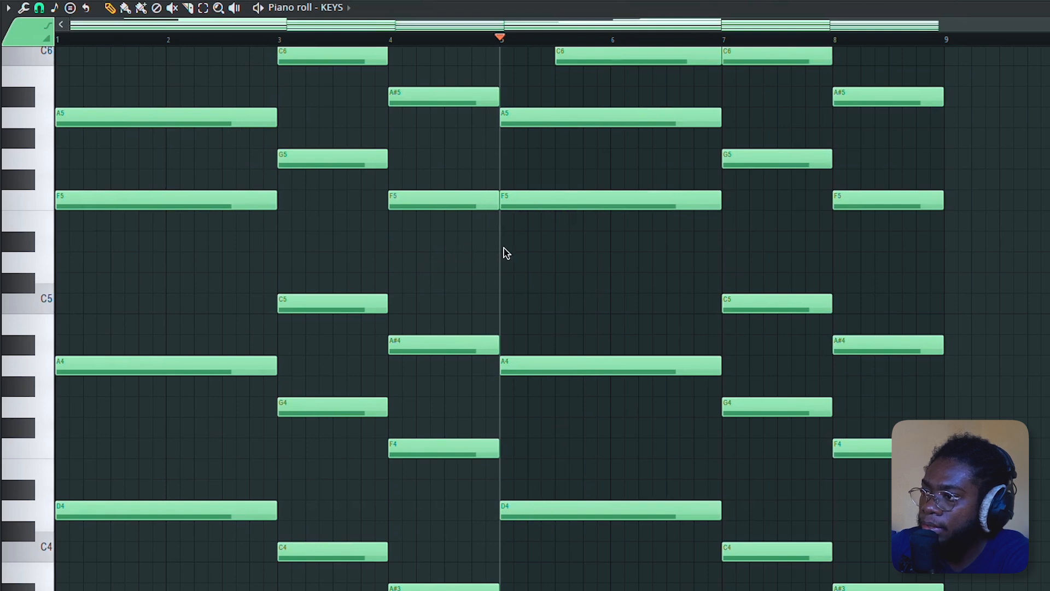
left_click(513, 266)
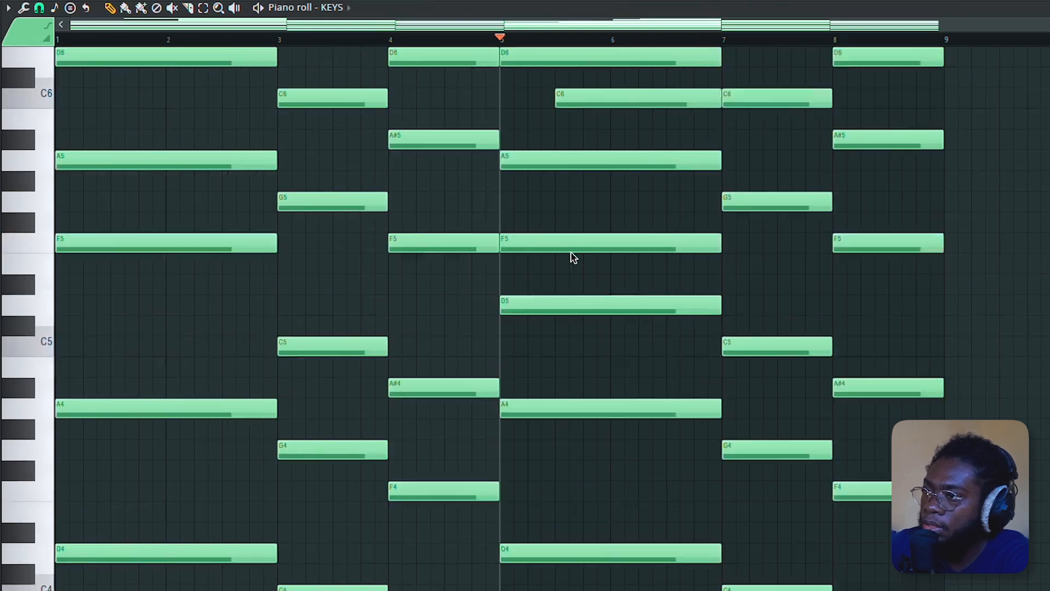
- Play back the progression again
scroll(572, 258, "up", 3)
scroll(552, 323, "down", 4)
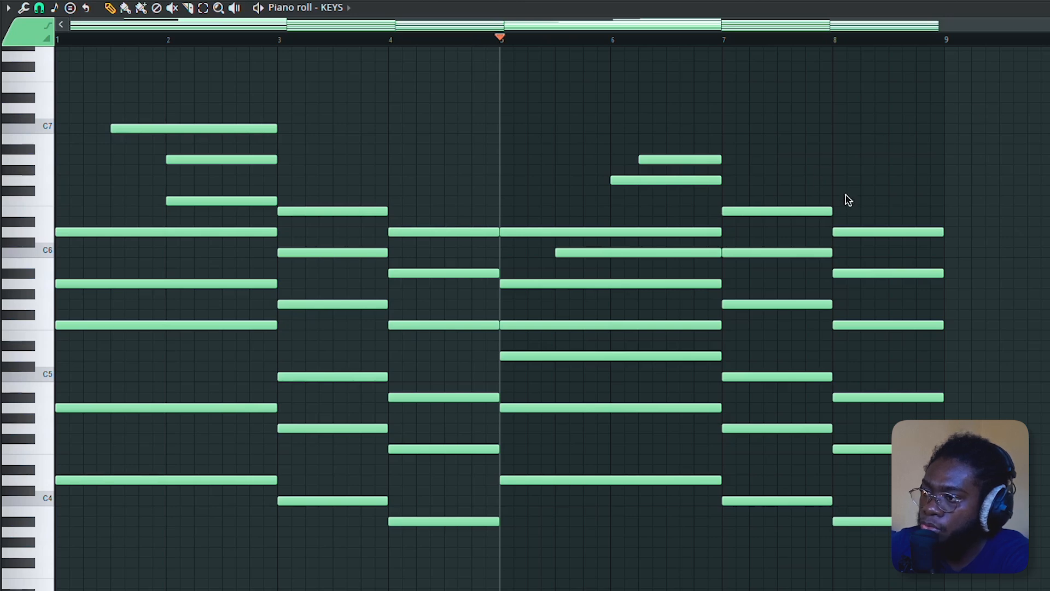
key("space")
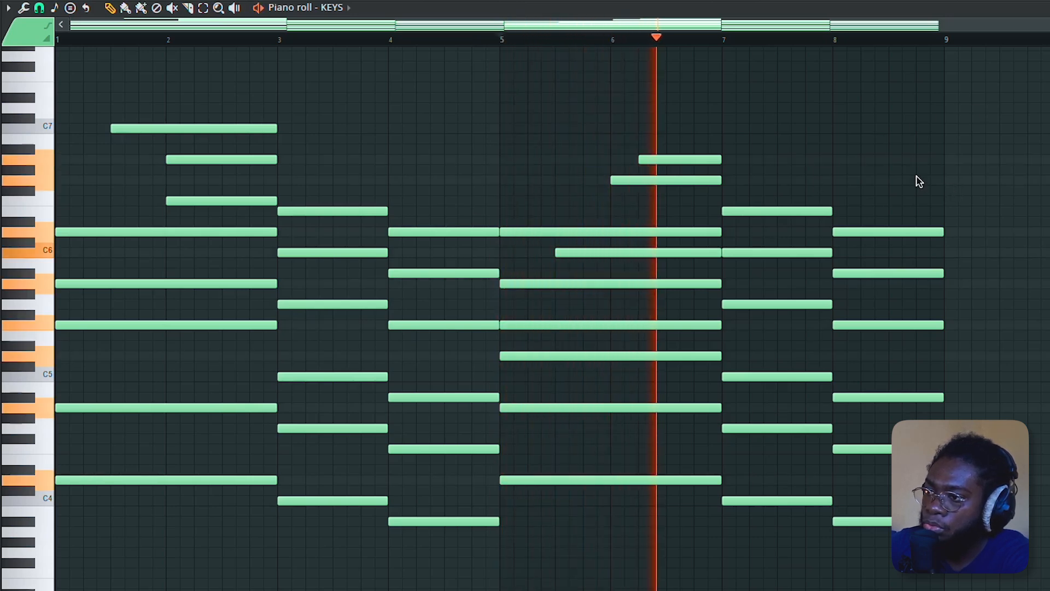
key("space")
- Move the top E6 and D6 notes of the chords at bars 7 and 8 down an octave
scroll(939, 47, "up", 5)
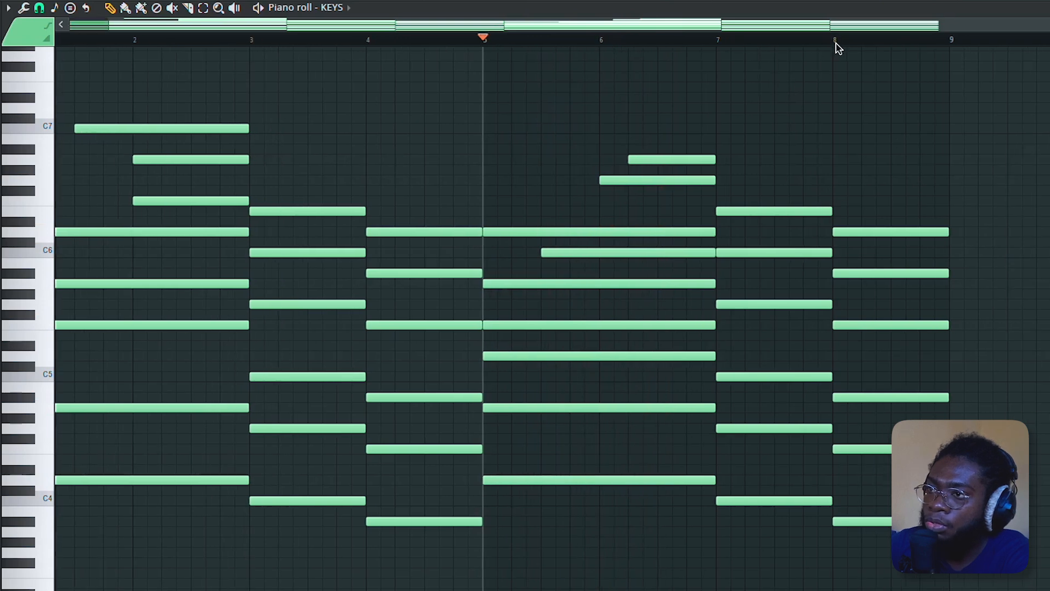
left_click_drag(607, 181, 793, 236)
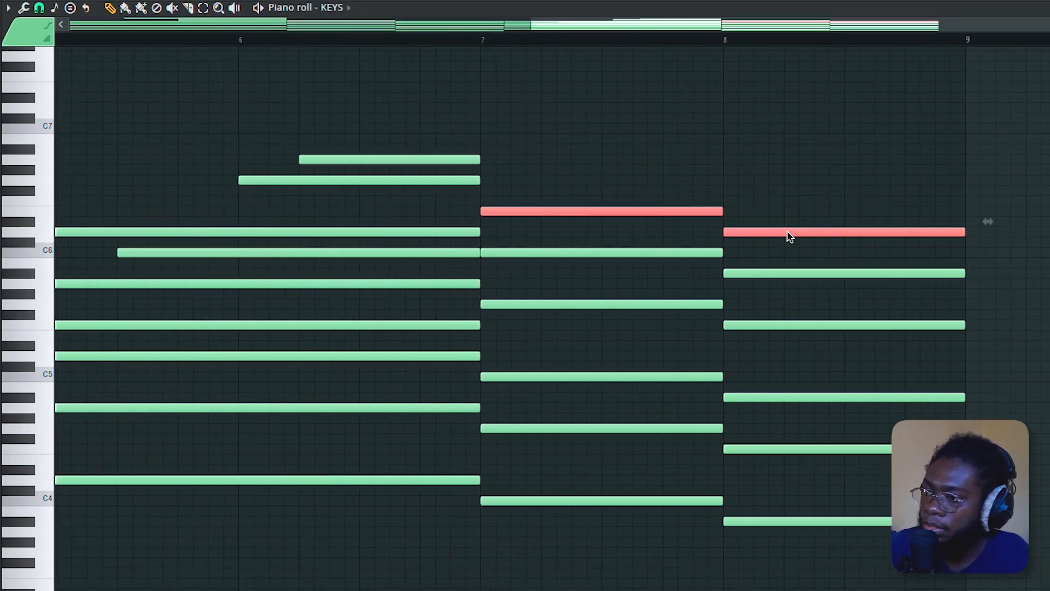
key("ctrl+Down")
left_click_drag(634, 292, 690, 307)
left_click(758, 326, "ctrl+shift")
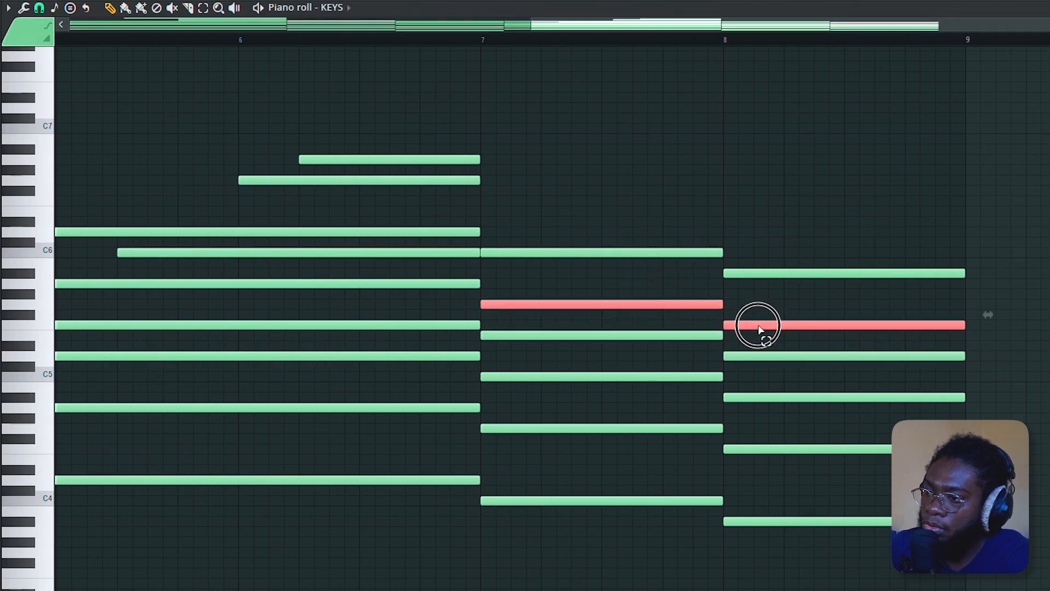
- Copy those two notes up to G6 and F6, aligned with their chords at bars 7 and 8
left_click_drag(529, 305, 545, 307)
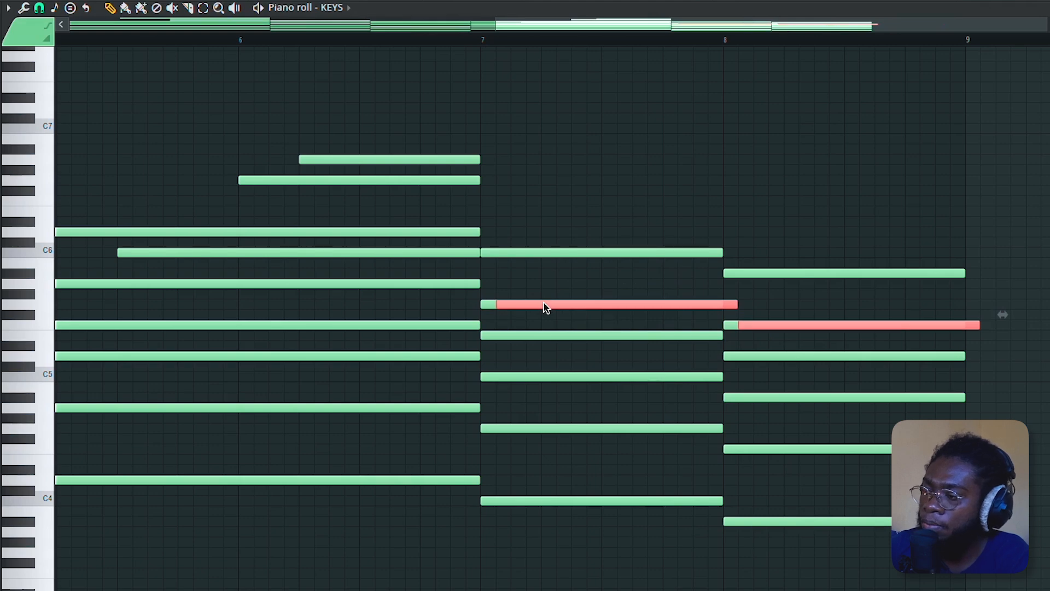
key("ctrl+Up")
scroll(675, 183, "up", 5)
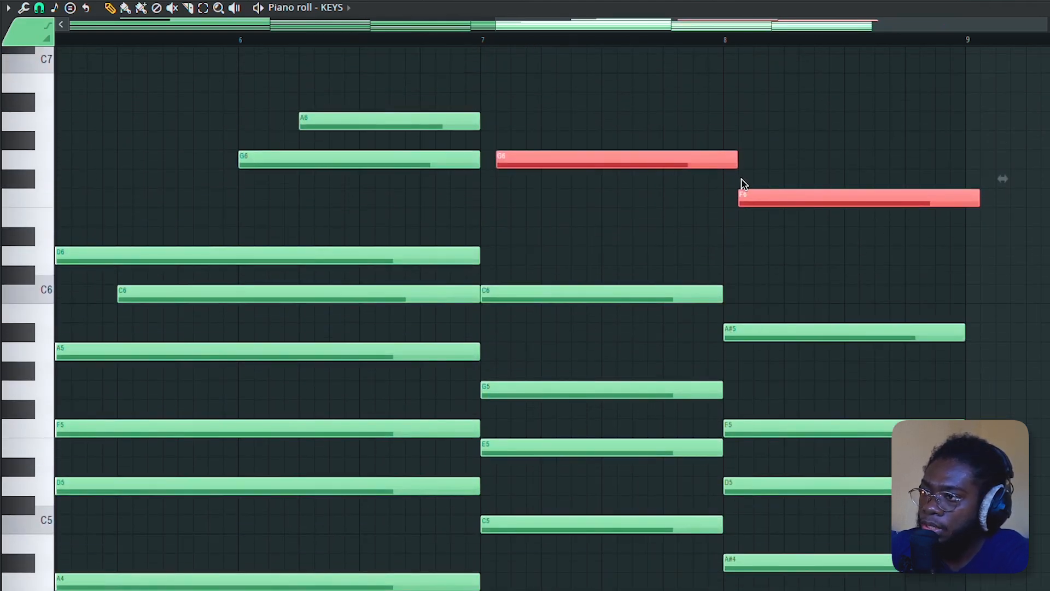
left_click_drag(603, 163, 596, 162)
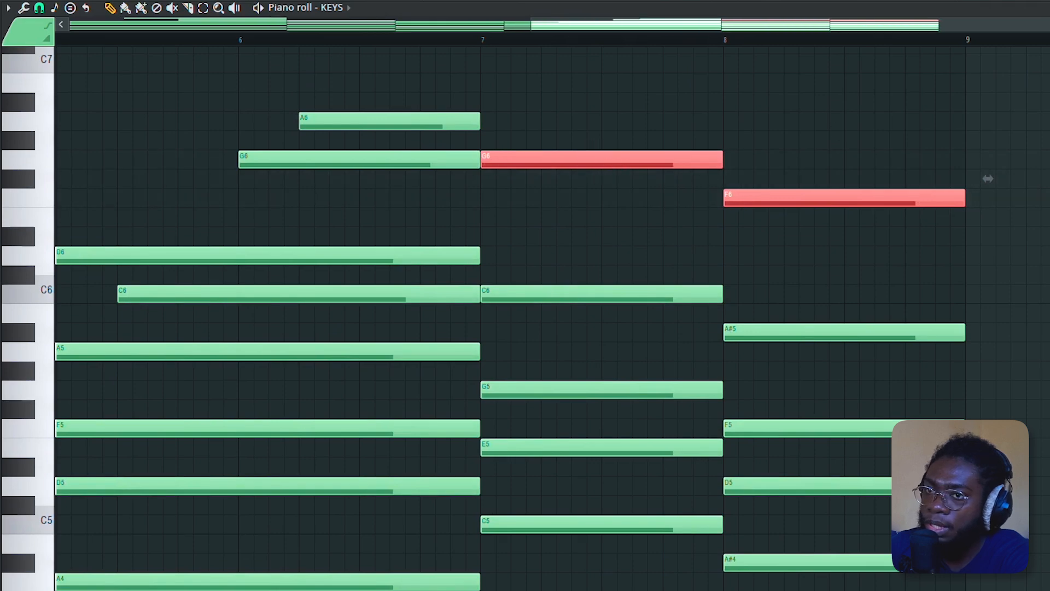
- Select all notes and strum them with the Strumizer at its default settings
right_click(569, 114, "ctrl")
scroll(603, 149, "up", 2)
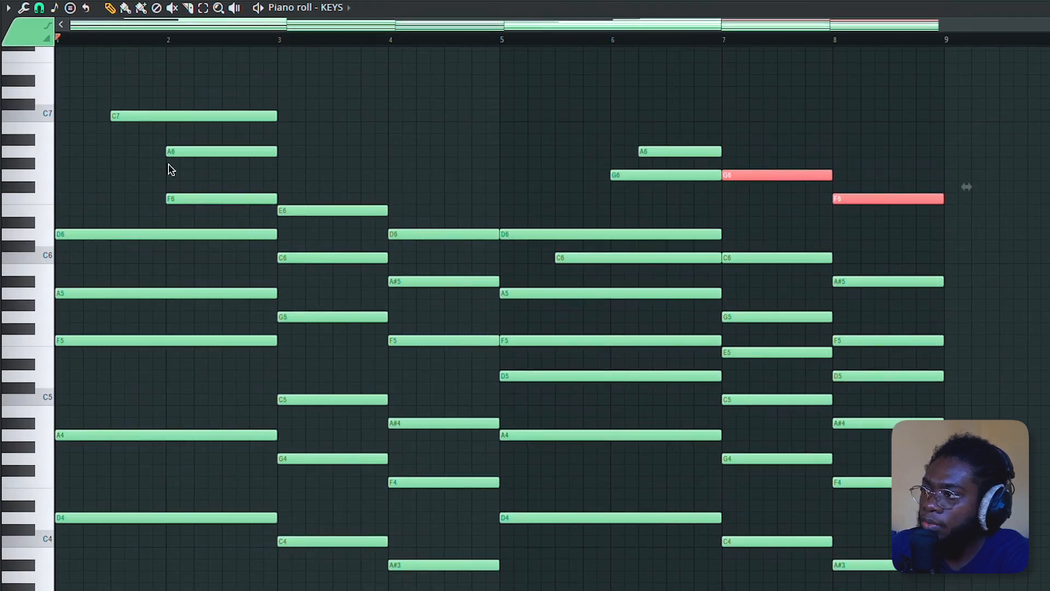
left_click_drag(80, 79, 965, 585)
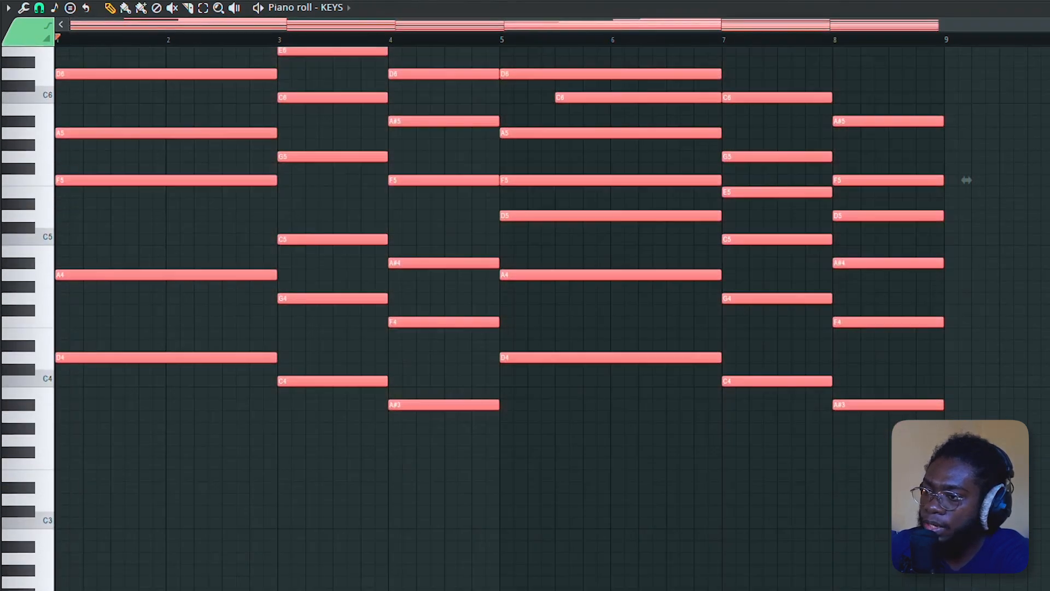
scroll(930, 438, "up", 2)
scroll(966, 225, "up", 4)
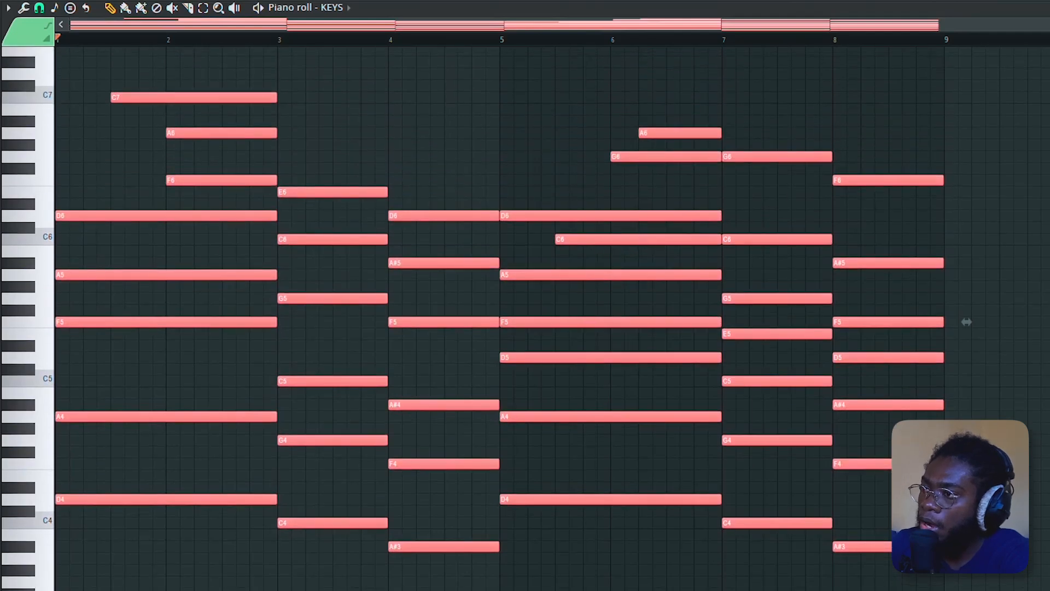
key("alt+s")
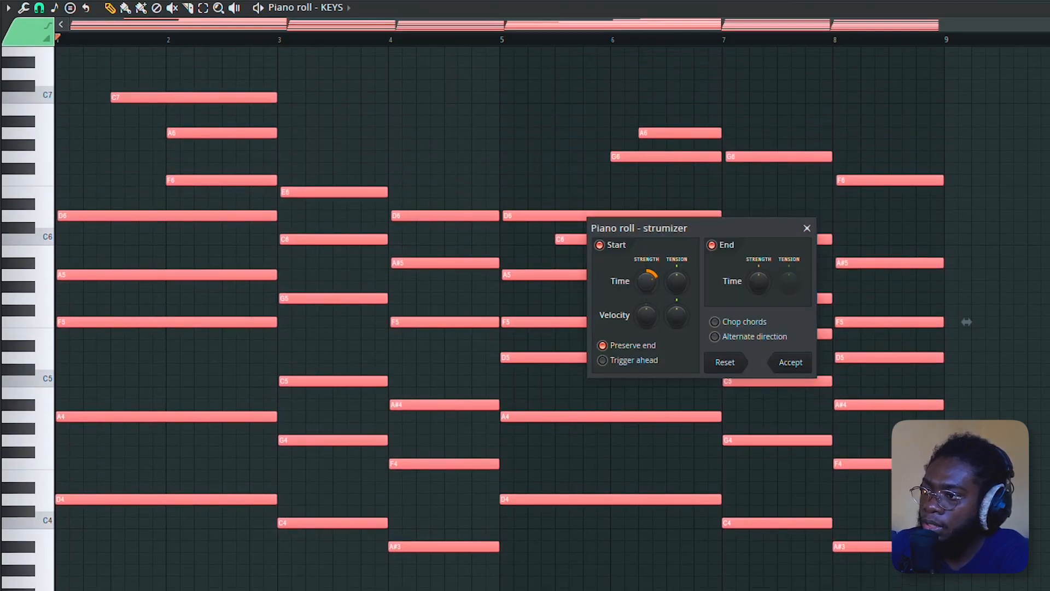
left_click(791, 363)
- Play back the strummed progression
key("space")
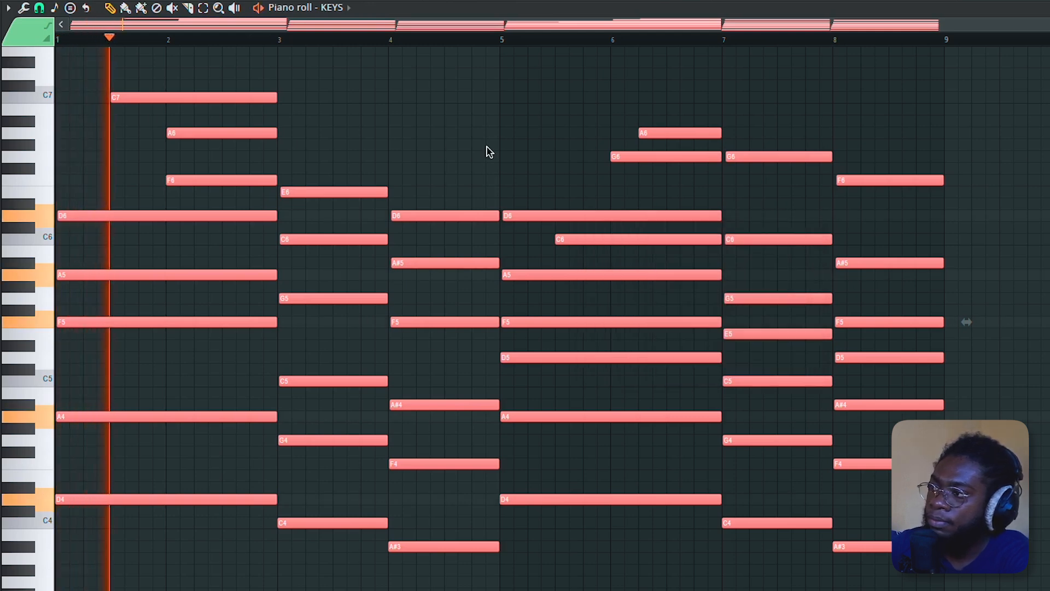